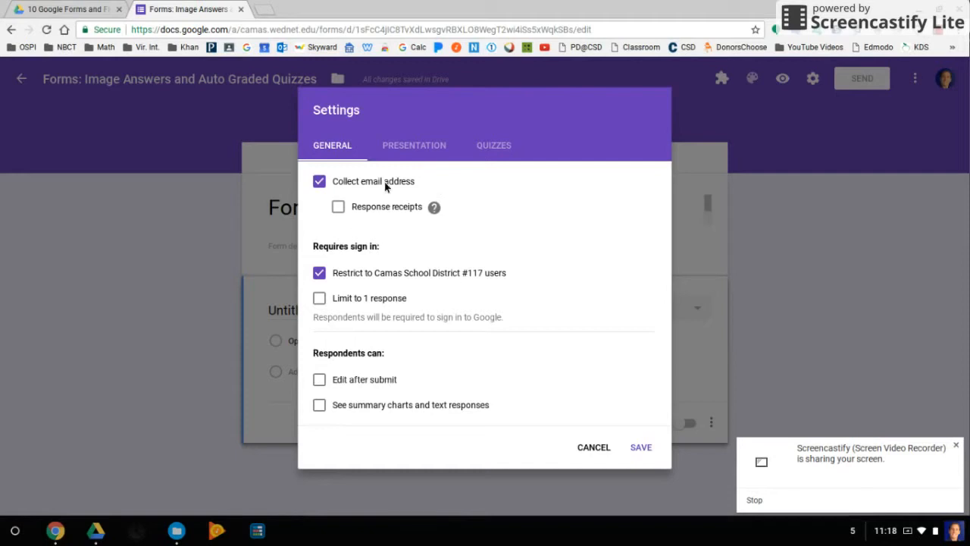
Turn the form into a quiz, adjust whether respondents can see missed questions and correct answers, and save the settings
left_click(493, 145)
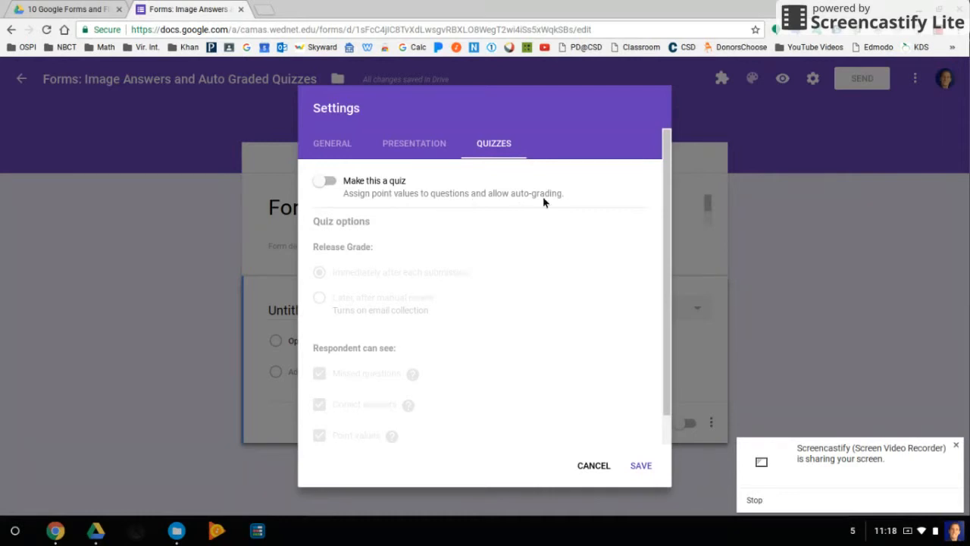
left_click(325, 185)
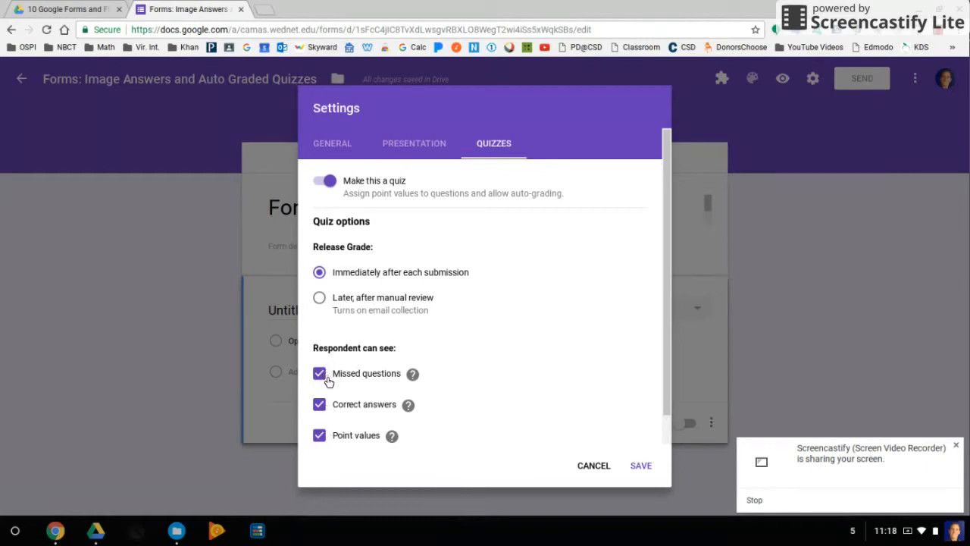
mouse_move(412, 376)
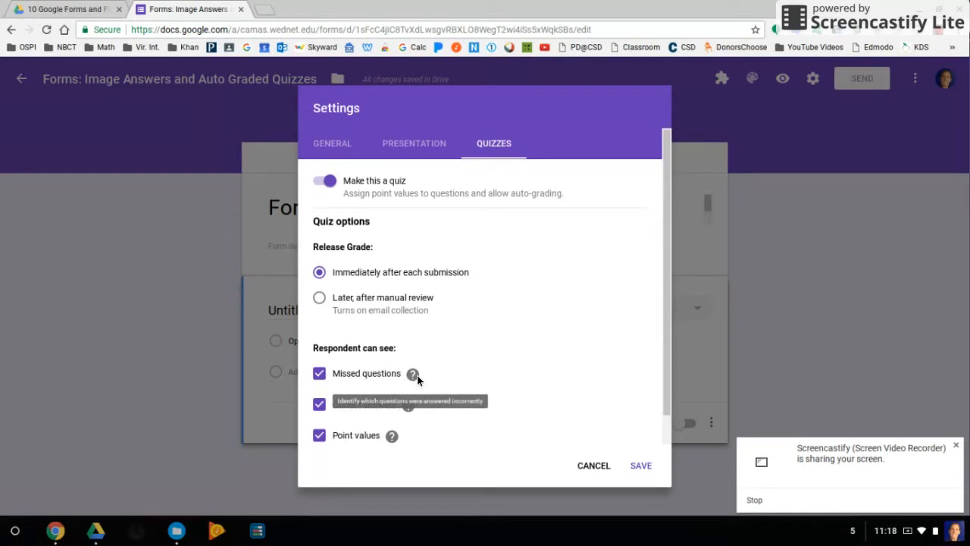
left_click(319, 404)
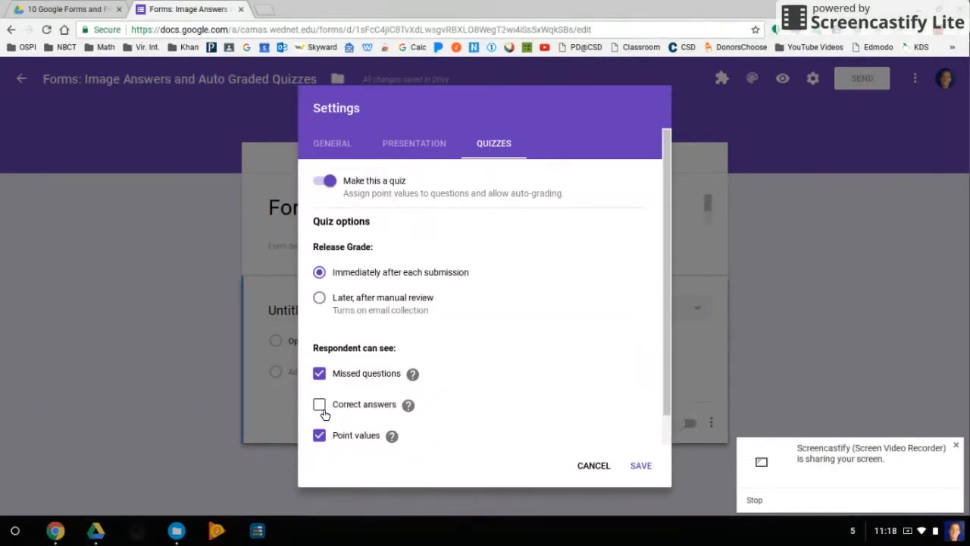
left_click(321, 409)
left_click(322, 375)
left_click(323, 407)
left_click(326, 378)
left_click(641, 466)
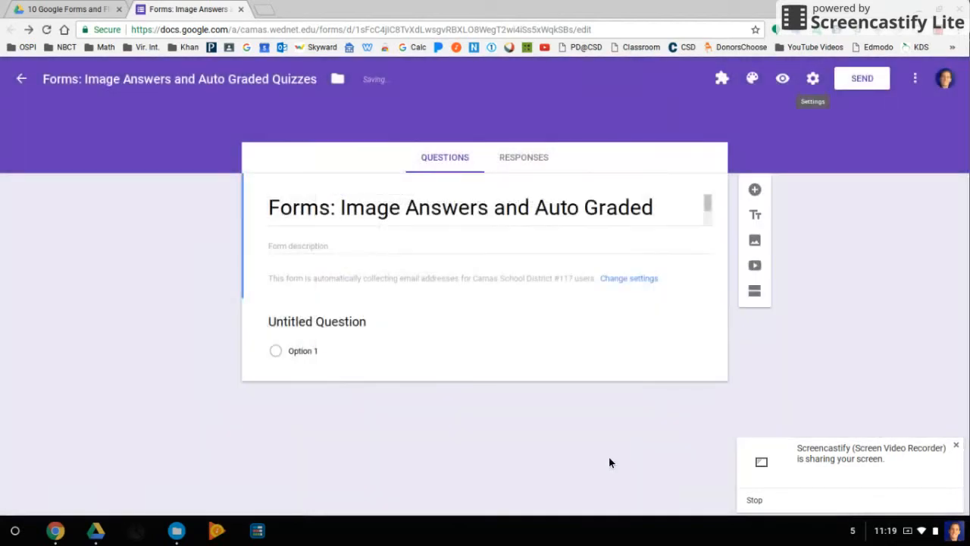
Enter "Which of the following graphs is exponential?" as the first question and set its type to Multiple choice
left_click(347, 324)
type("Which of the following graphs is exponential?")
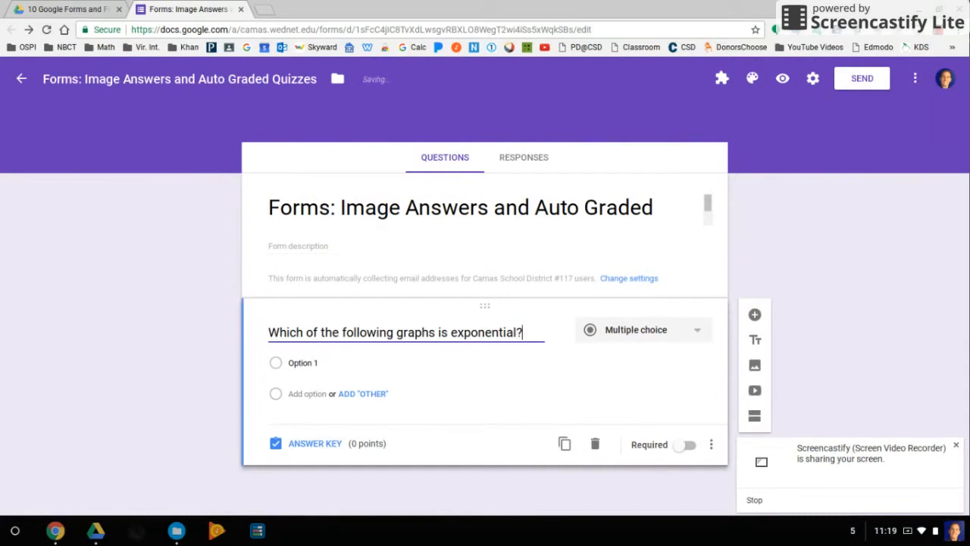
left_click(697, 334)
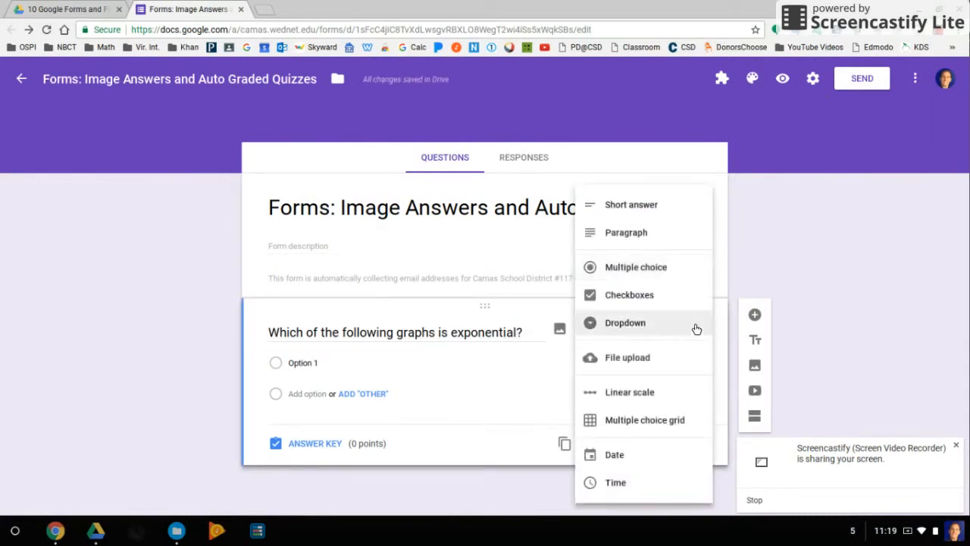
left_click(639, 274)
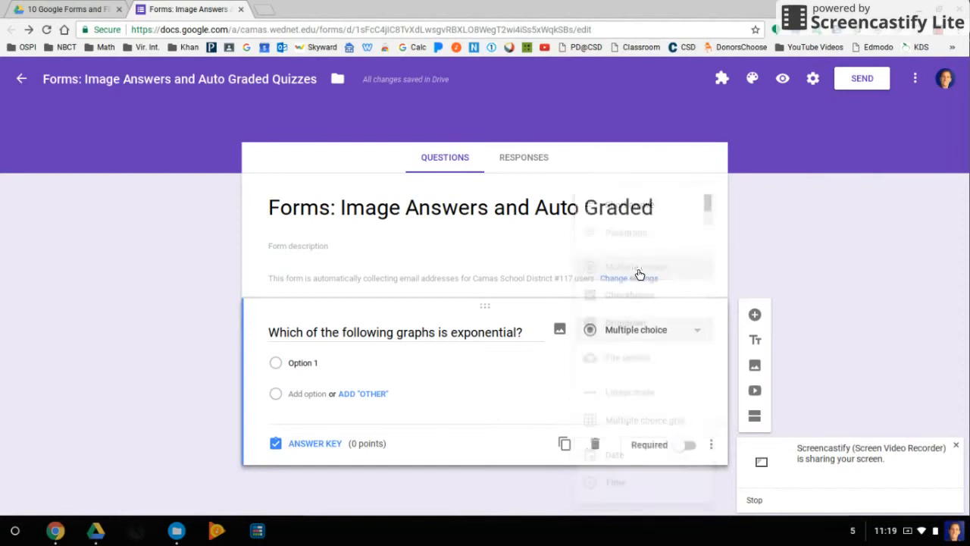
Add the image polynomial.gif from the Downloads folder to the question's first answer option
left_click(316, 368)
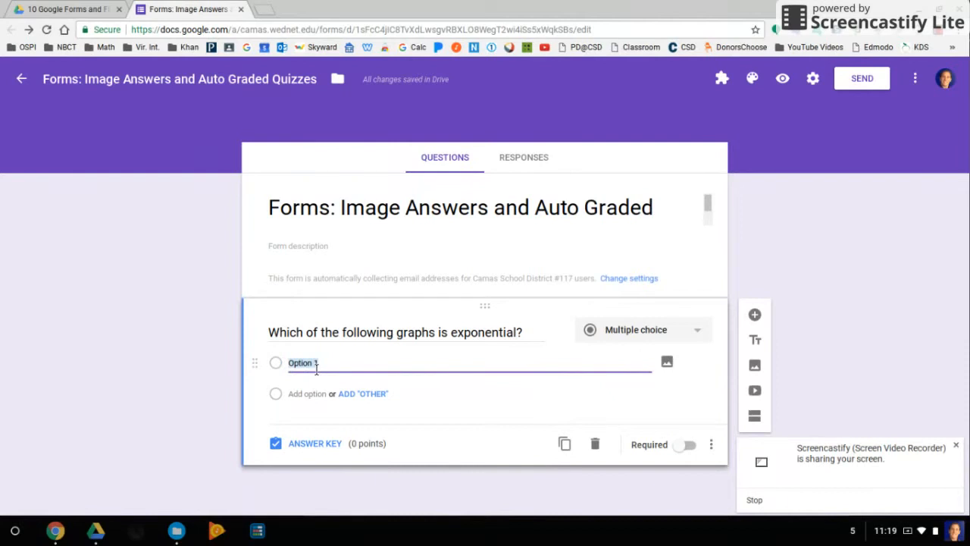
left_click(668, 364)
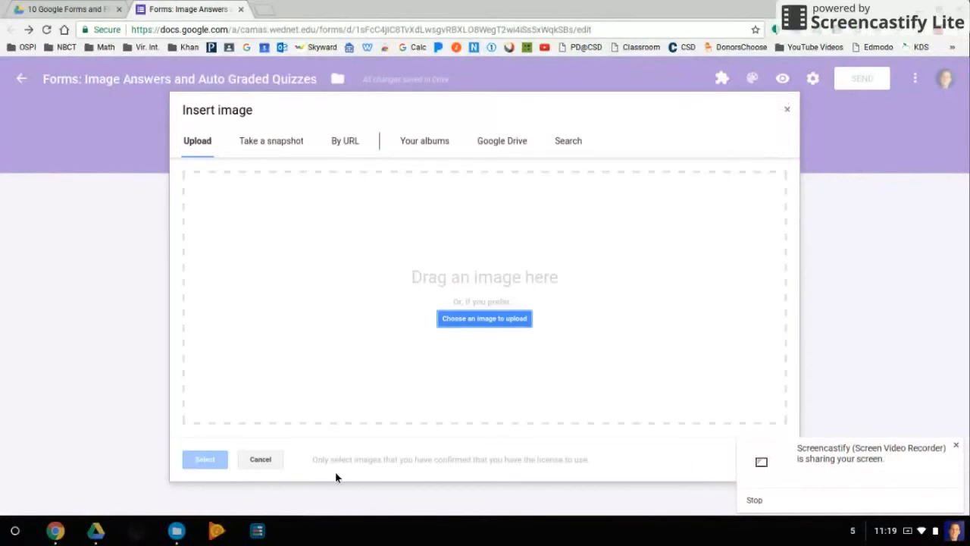
left_click(181, 536)
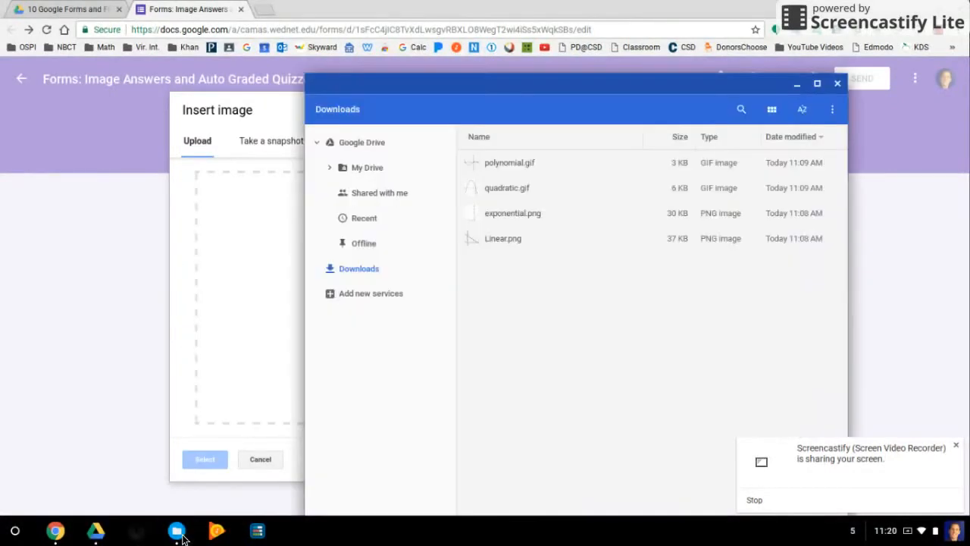
left_click_drag(509, 87, 660, 90)
left_click(654, 164)
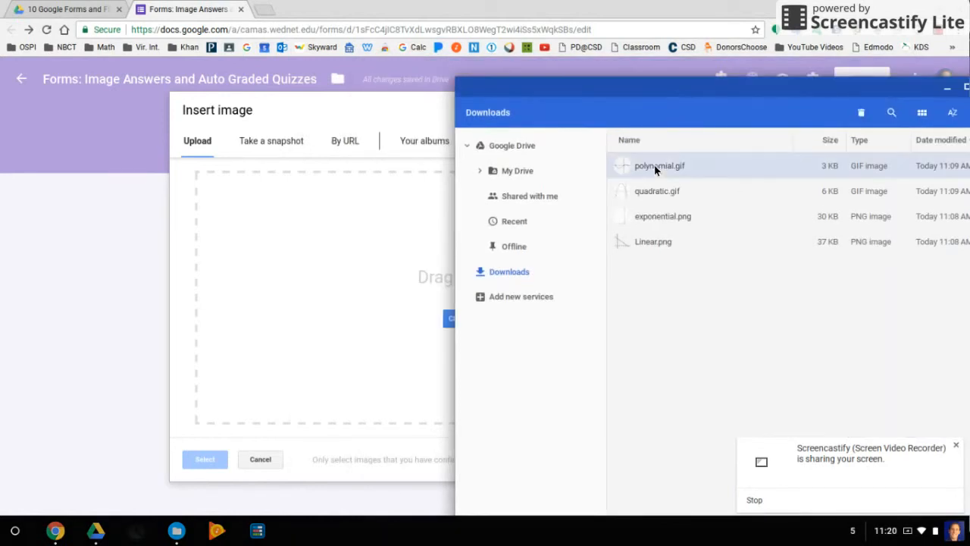
left_click_drag(638, 173, 367, 252)
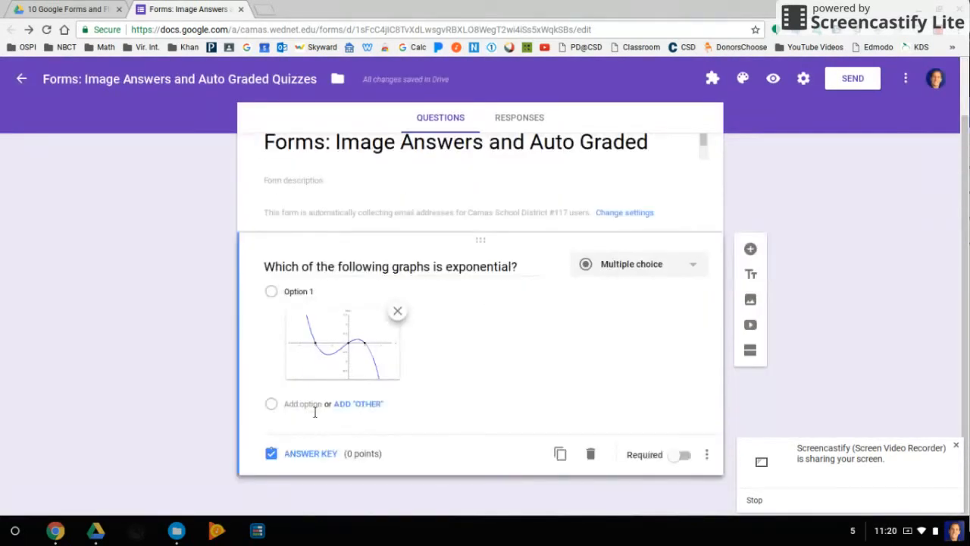
Add a second answer option with the image quadratic.gif from the Downloads folder
left_click(313, 407)
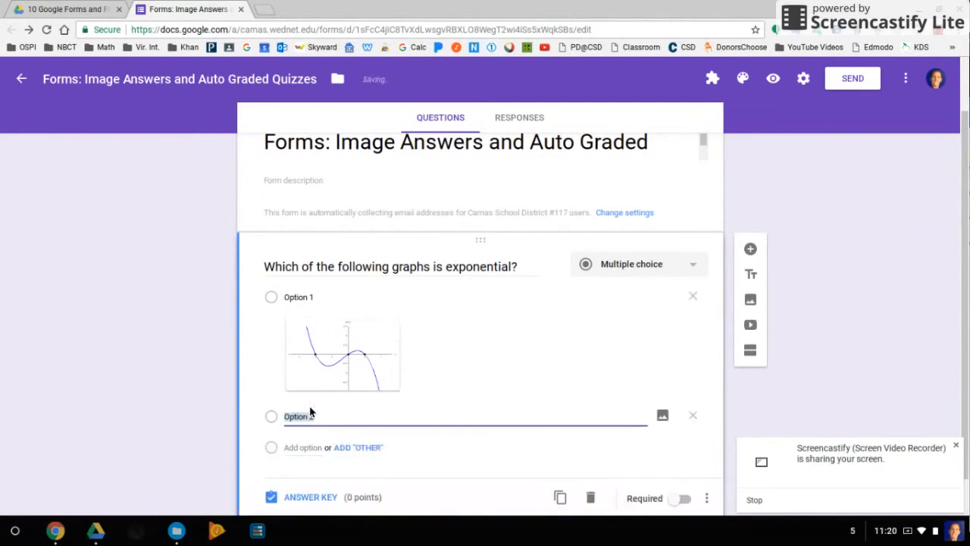
left_click(663, 416)
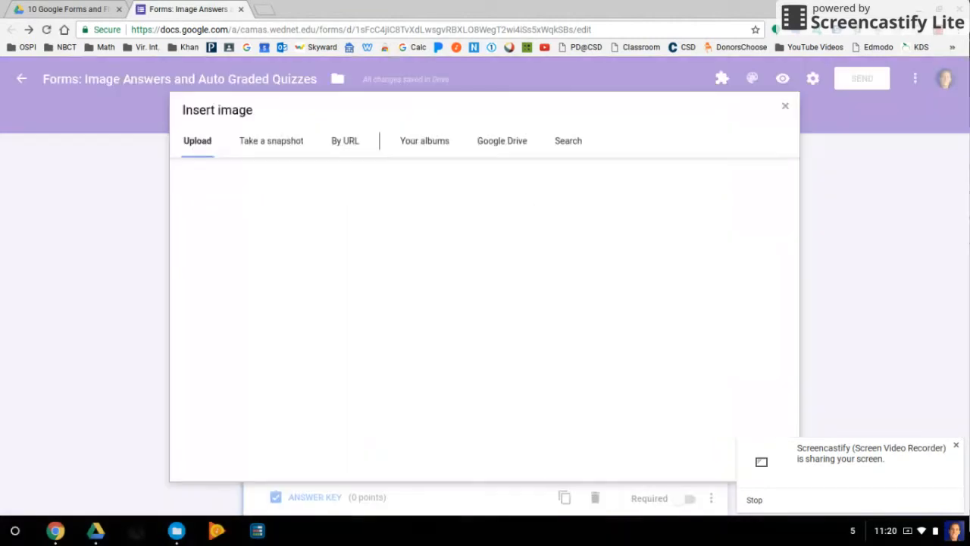
left_click(484, 318)
left_click_drag(657, 192, 362, 261)
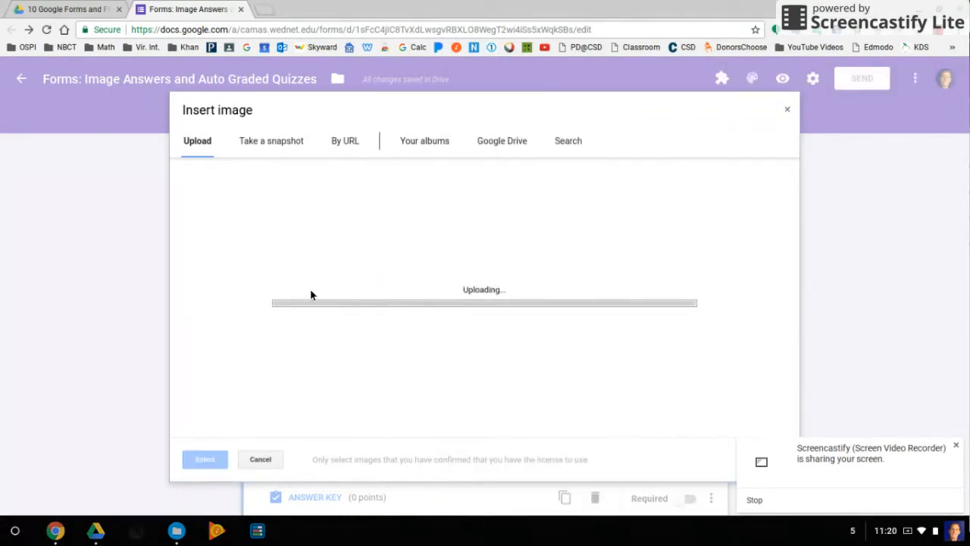
scroll(170, 339, "down", 2)
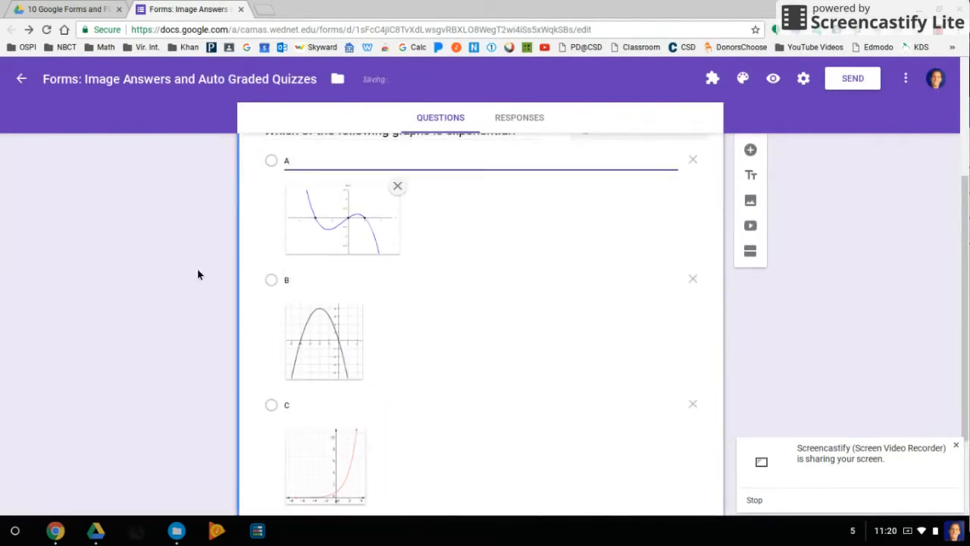
Check the graph question's image answer options and make the question required
left_click(197, 270)
scroll(197, 274, "down", 2)
scroll(197, 275, "up", 2)
scroll(197, 275, "down", 2)
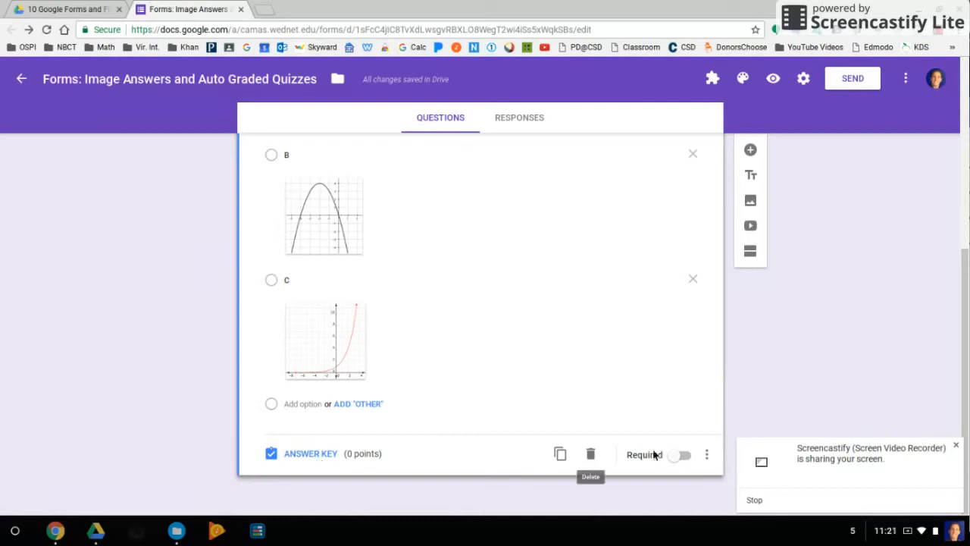
left_click(682, 456)
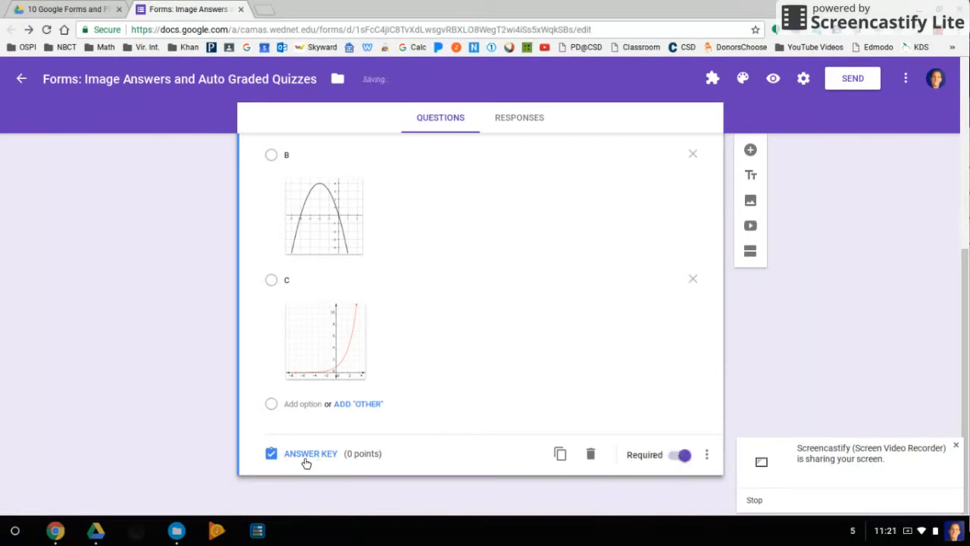
Set the graph question's answer key to 1 point with option C as the correct answer, and return to question editing
left_click(303, 455)
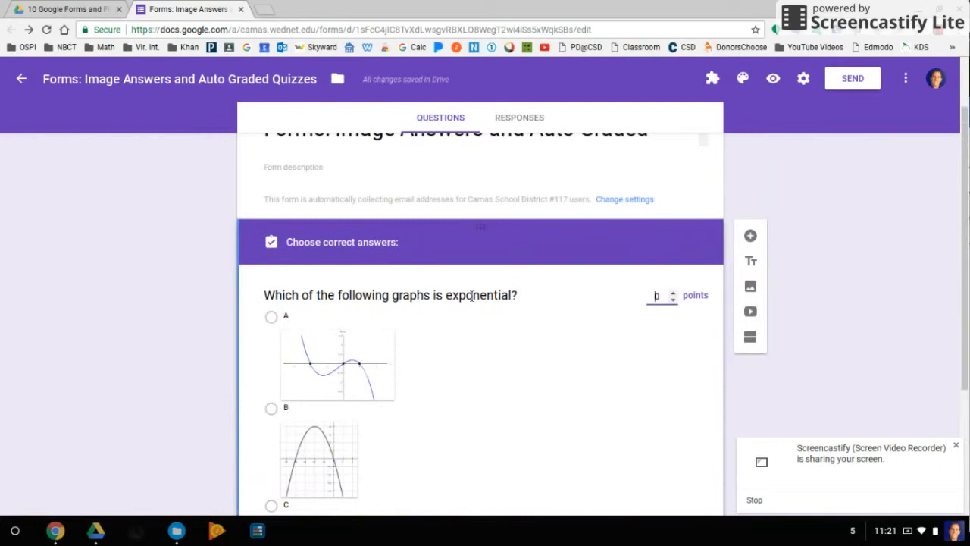
left_click(673, 298)
scroll(553, 359, "down", 1)
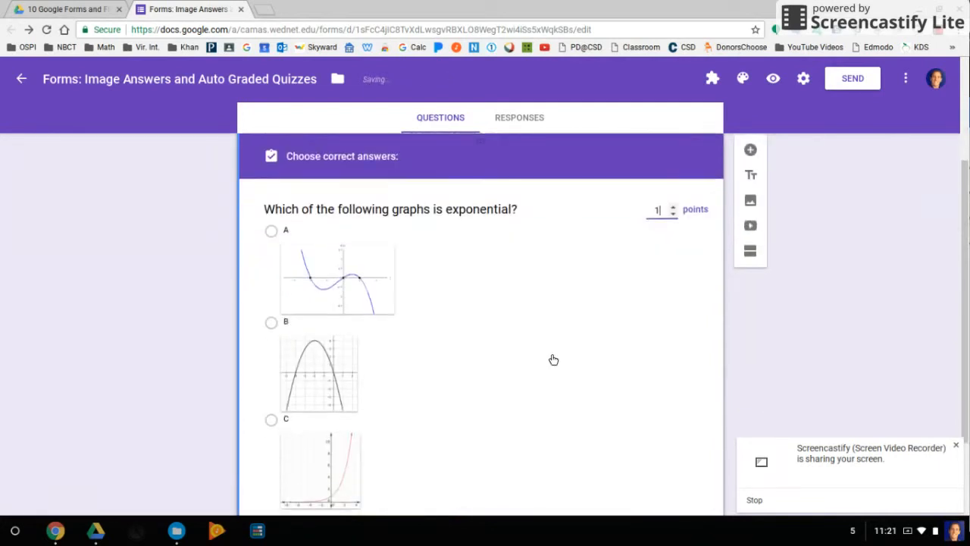
scroll(553, 359, "up", 1)
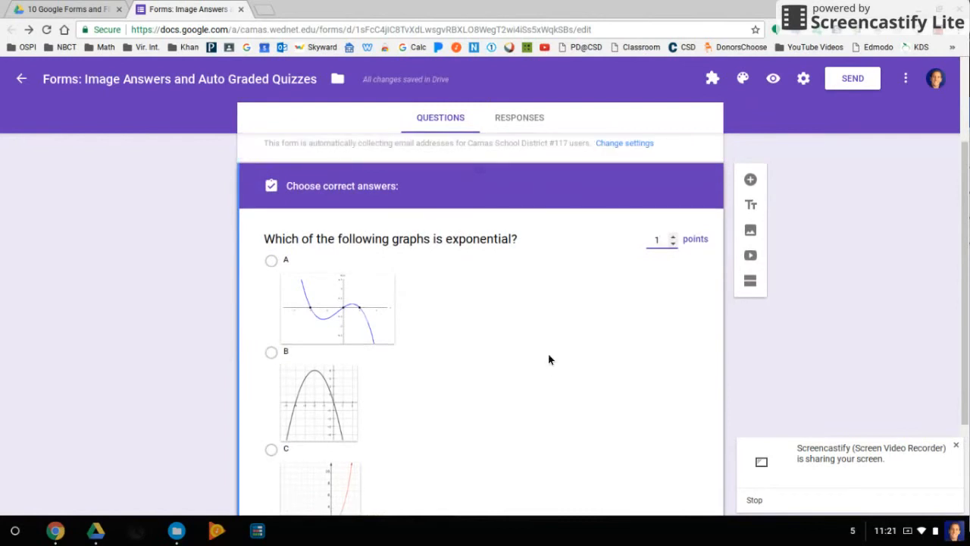
scroll(553, 359, "down", 1)
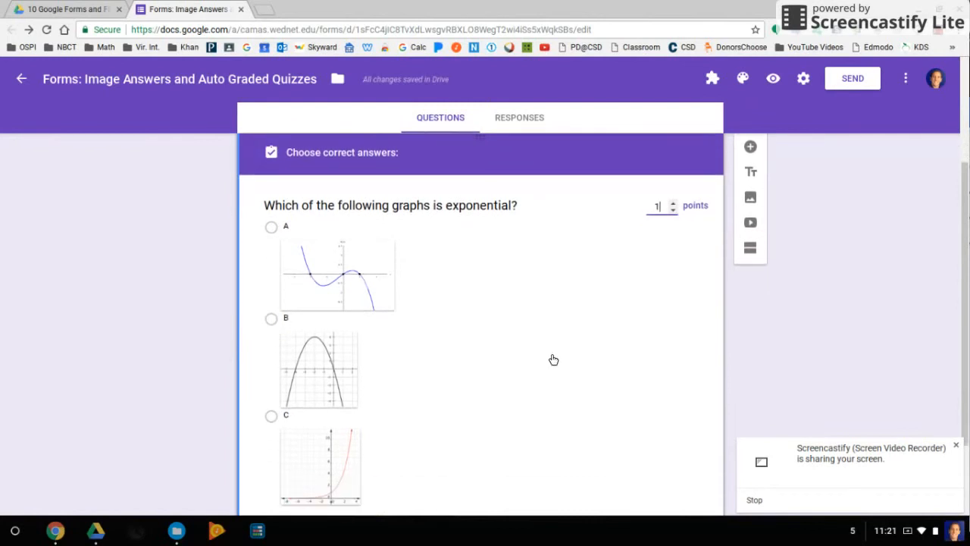
left_click(272, 416)
scroll(525, 368, "down", 1)
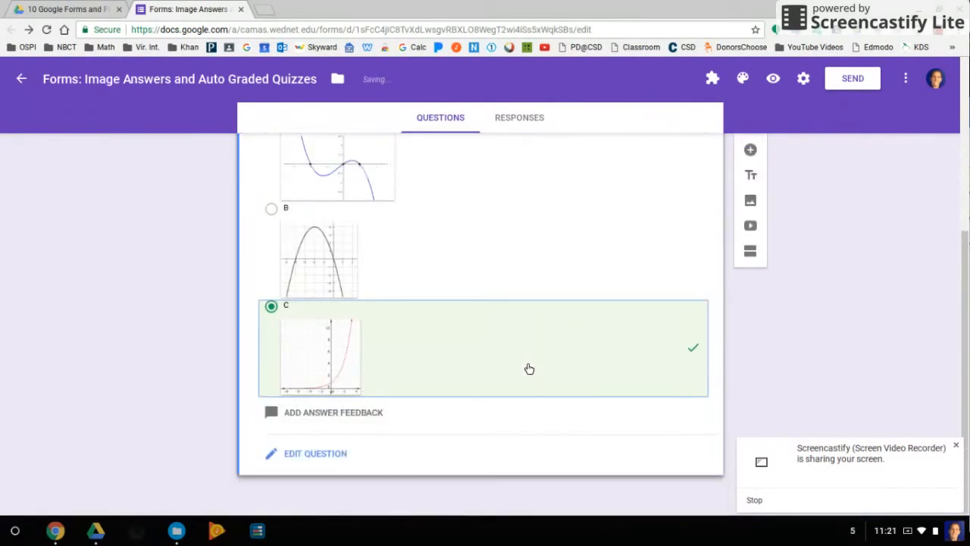
left_click(326, 455)
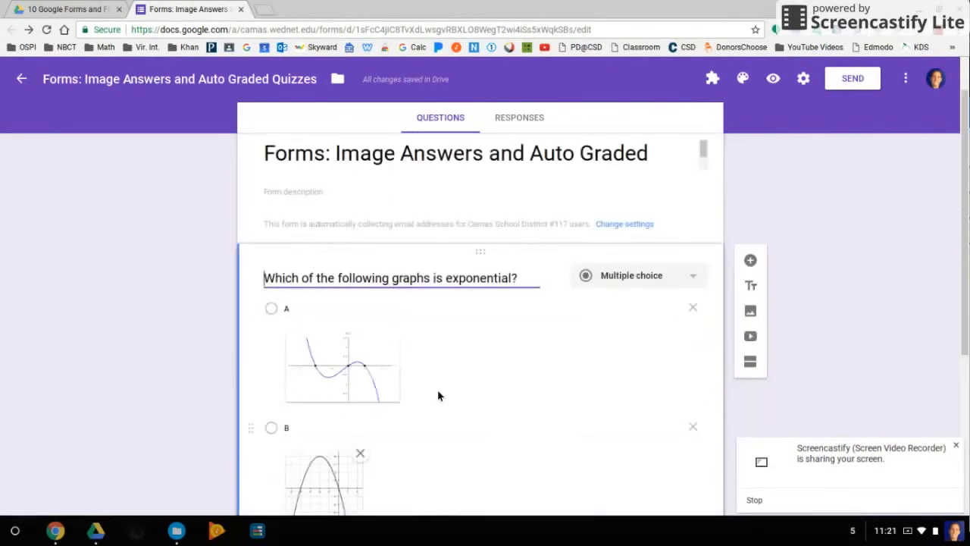
Add a second multiple-choice question reading "Which of the following cities was the original capital of Oregon."
left_click(755, 264)
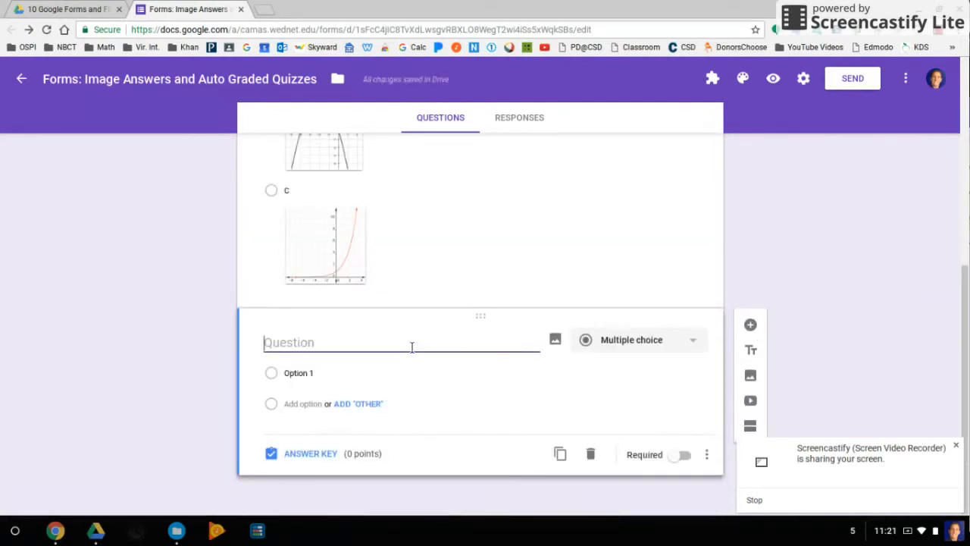
type("Which of the following cities was the orginal capital of Oregon.")
type("i")
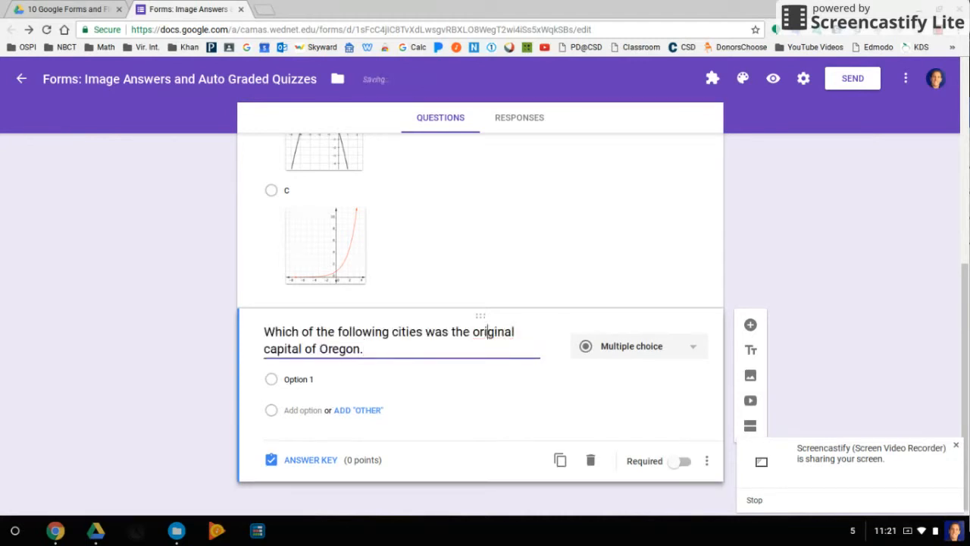
Enter Portland, Eugene, Salem and Oregon City as the answer options and make the Oregon question required
left_click(379, 382)
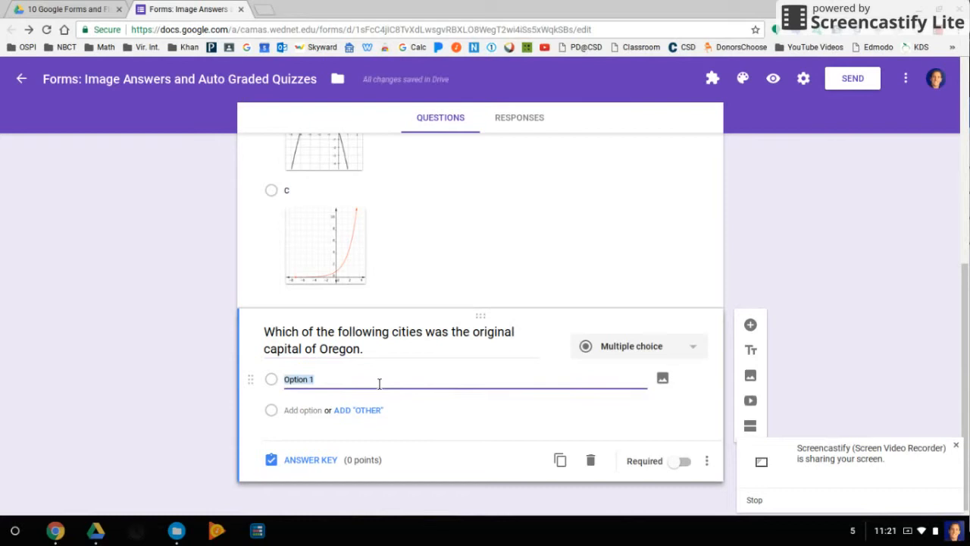
type("Portland Eugene Salem Oregon City")
scroll(141, 382, "down", 2)
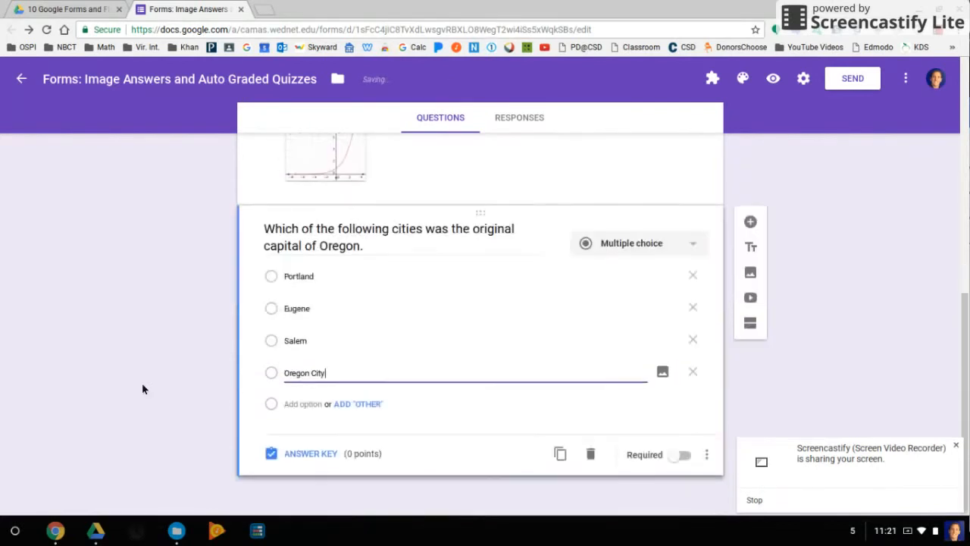
left_click(683, 461)
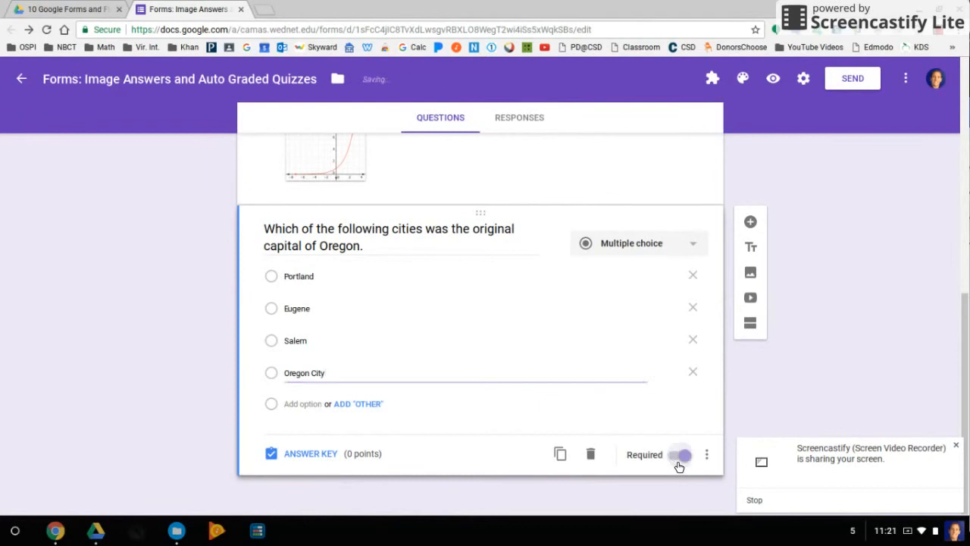
Set the Oregon question's answer key to Oregon City as the correct answer, worth 3 points
left_click(333, 456)
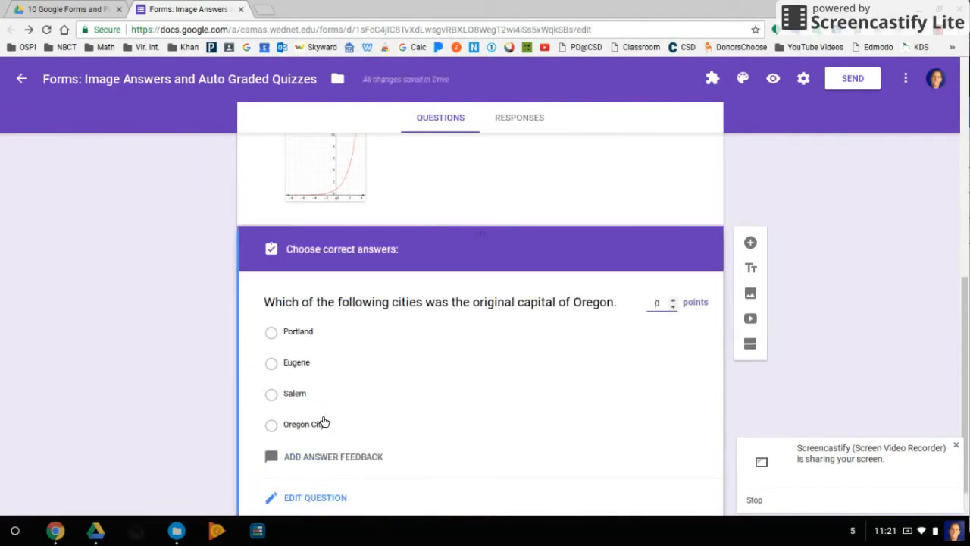
left_click(320, 425)
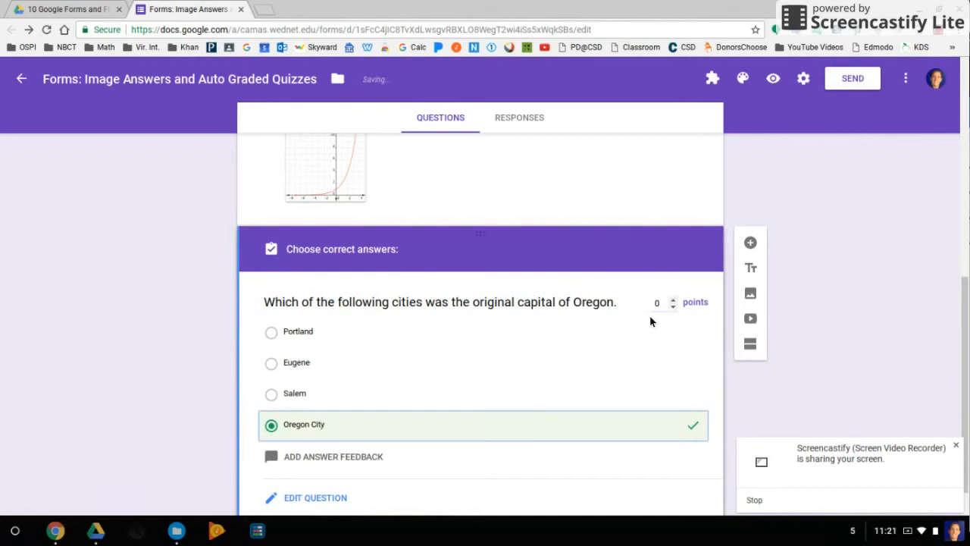
left_click(672, 300)
left_click(672, 300)
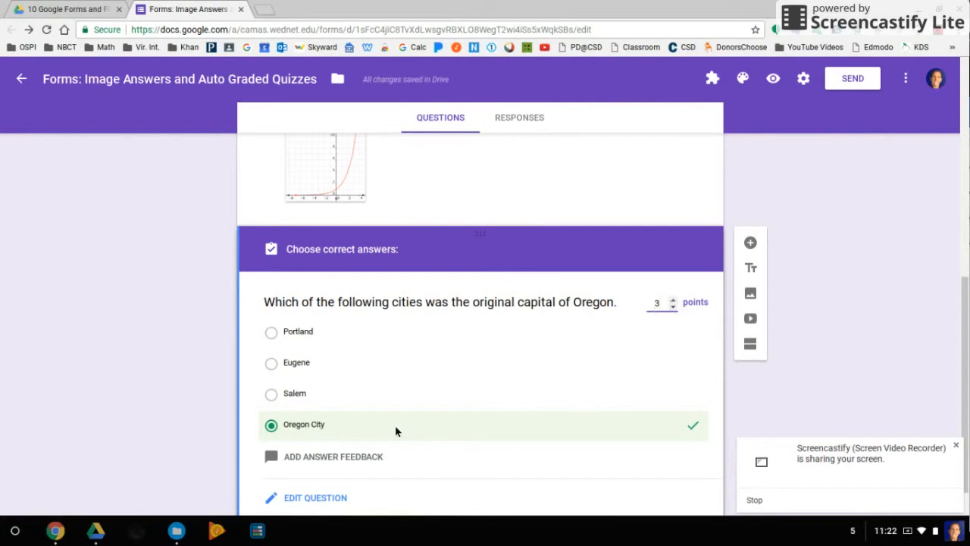
left_click(214, 432)
scroll(214, 432, "down", 1)
Preview the form and submit a test response with C for the graph question and Salem for the capital question
left_click(773, 78)
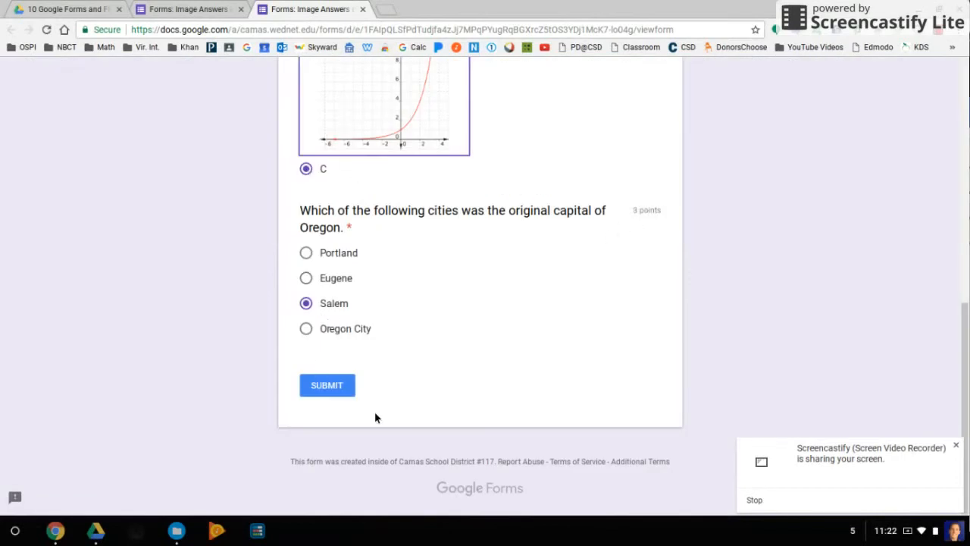
left_click(338, 389)
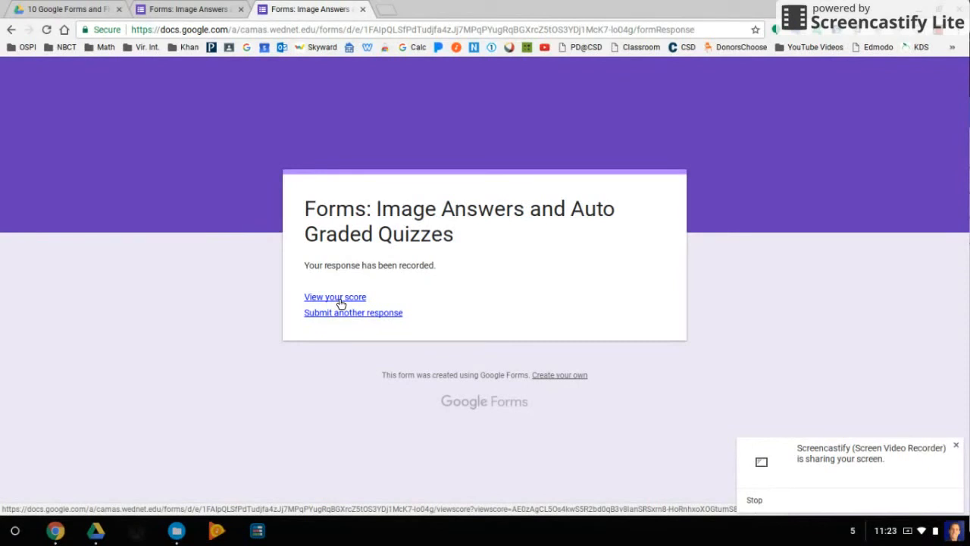
View the score and graded answers for the submitted test response, and close the results and response pages
left_click(340, 303)
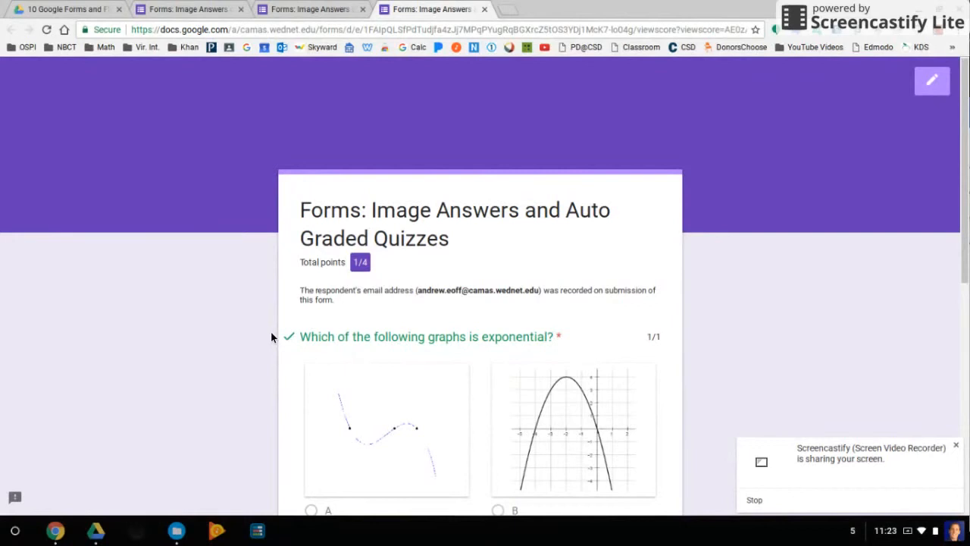
scroll(271, 336, "down", 4)
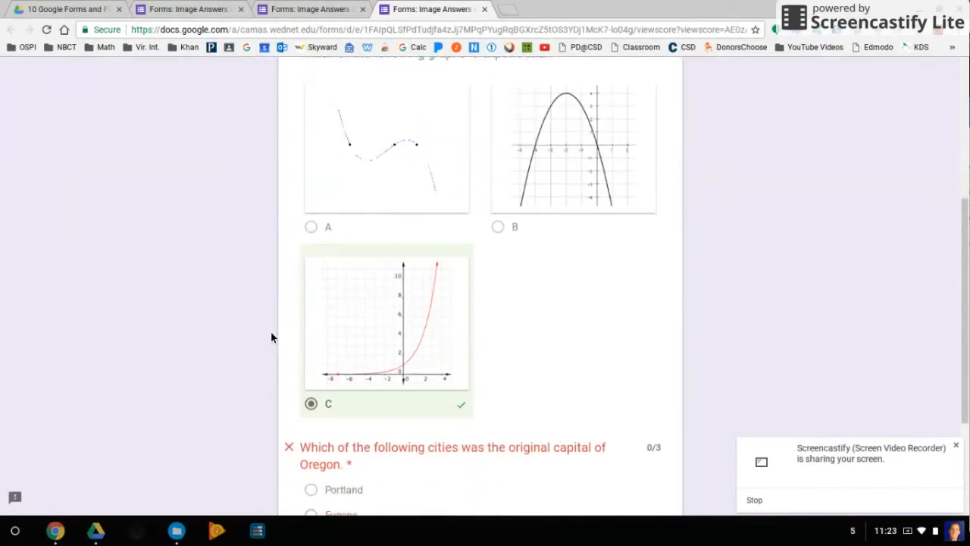
scroll(271, 337, "down", 3)
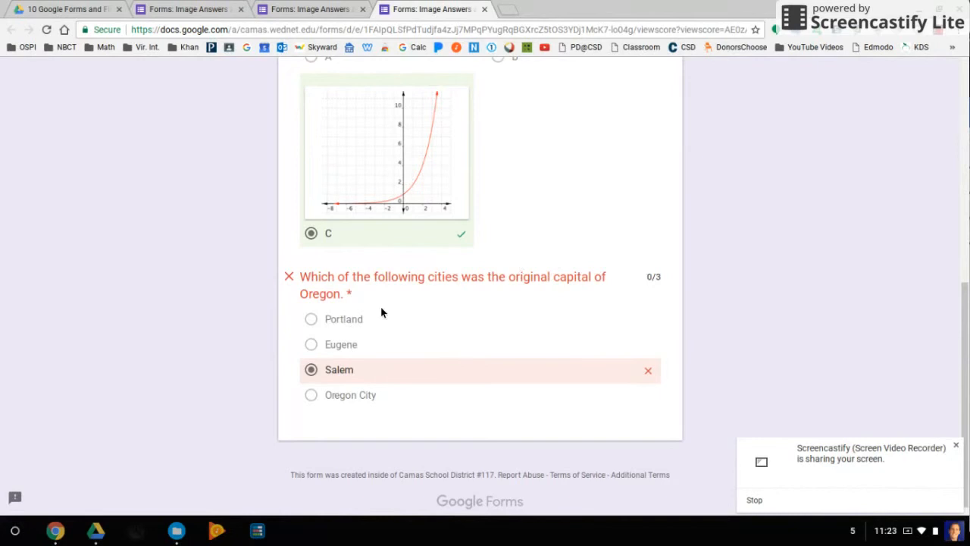
scroll(381, 313, "up", 5)
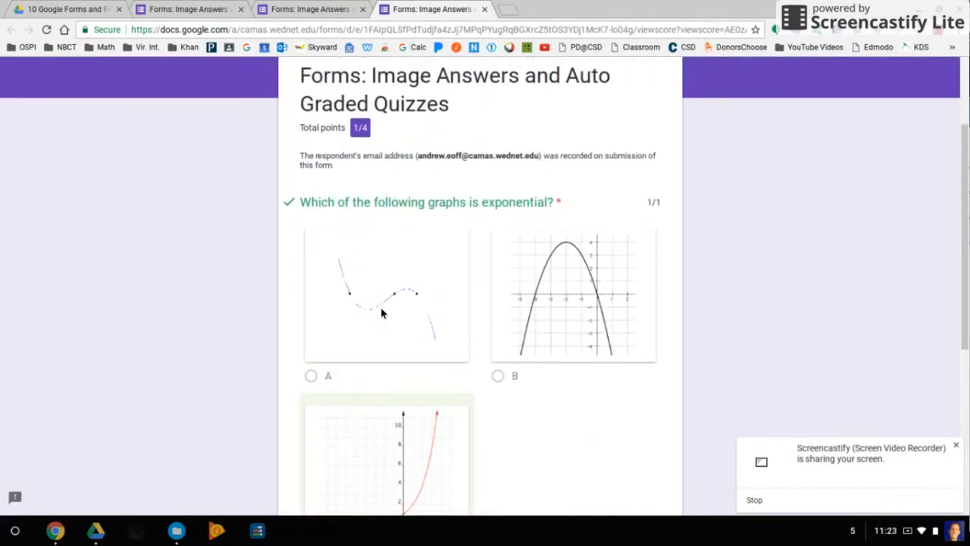
scroll(381, 312, "up", 2)
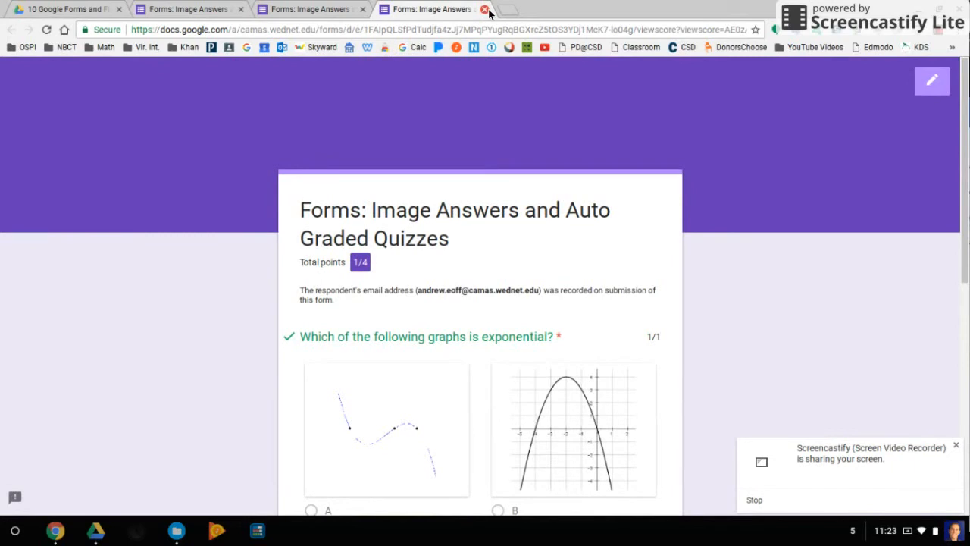
left_click(485, 10)
left_click(485, 10)
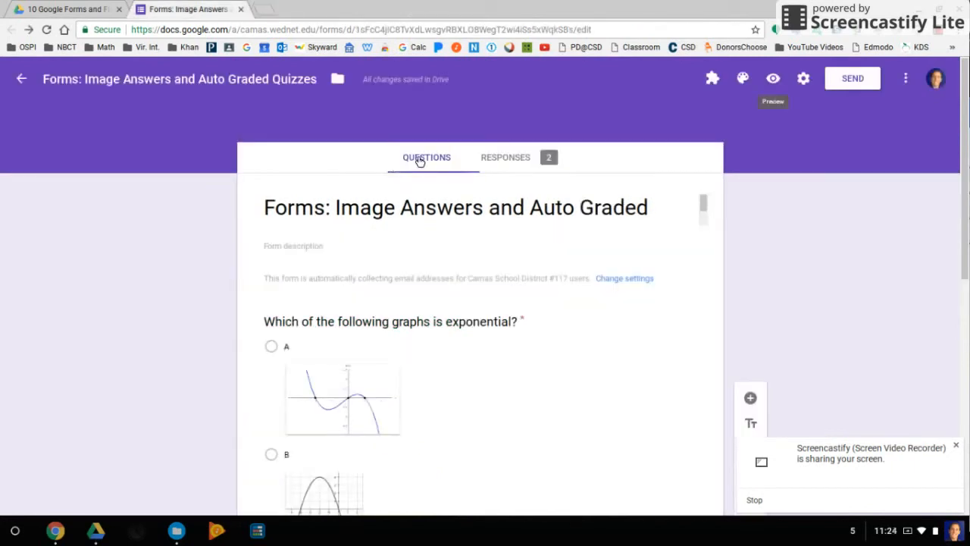
Review the form's response summary, covering the insights, points distribution, scores and per-question answer charts
left_click(519, 162)
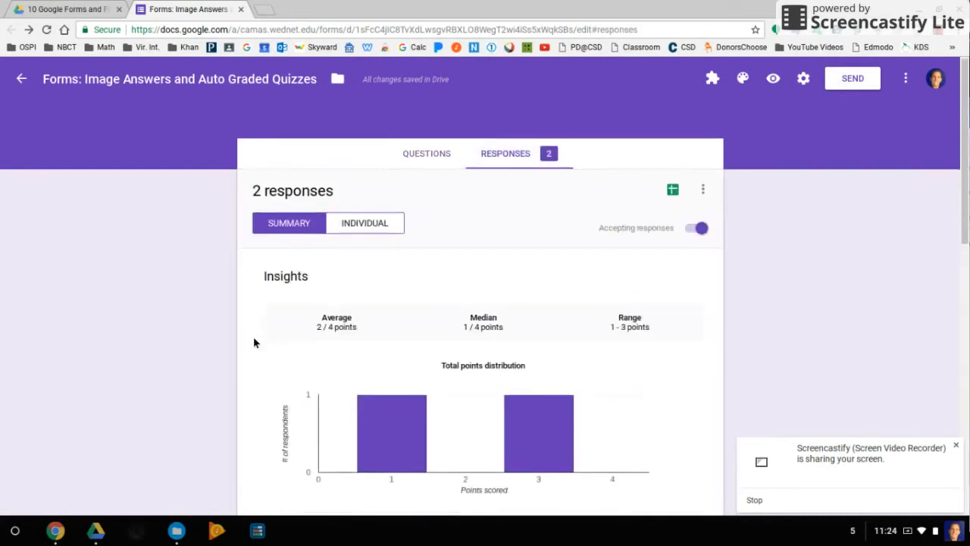
scroll(254, 342, "down", 2)
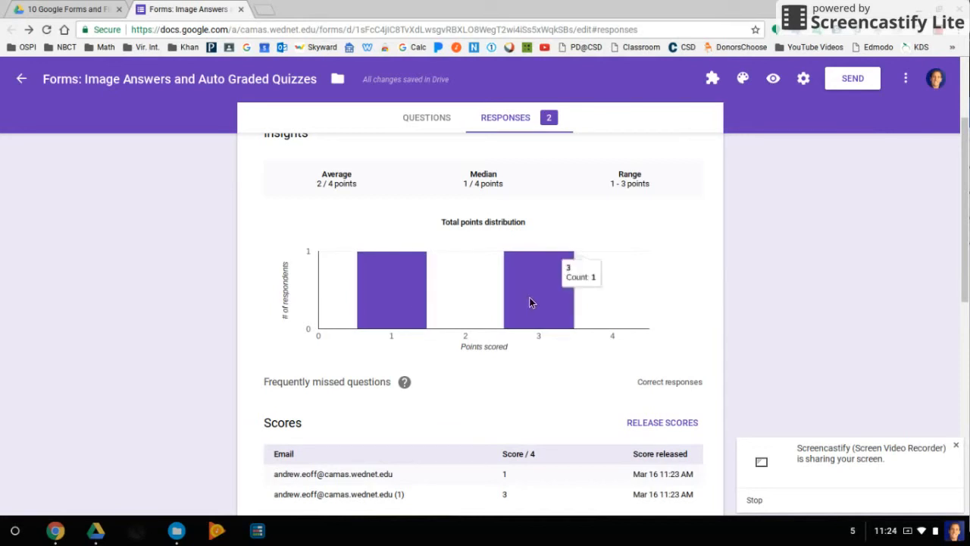
mouse_move(569, 295)
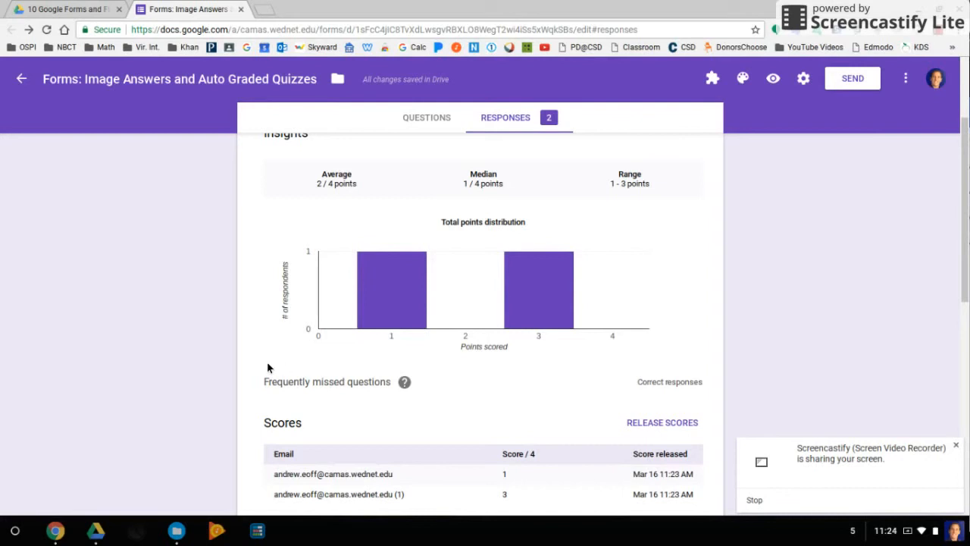
scroll(255, 362, "down", 5)
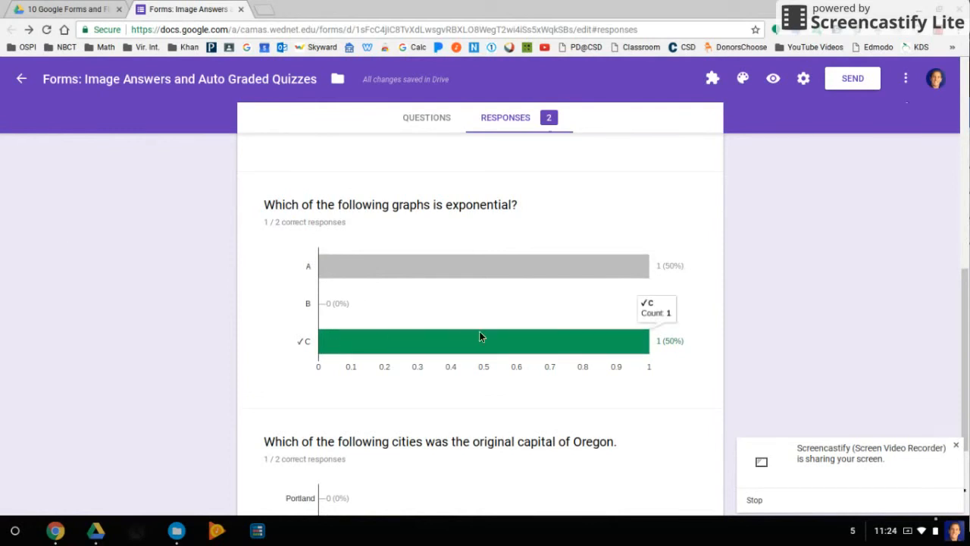
scroll(255, 366, "down", 3)
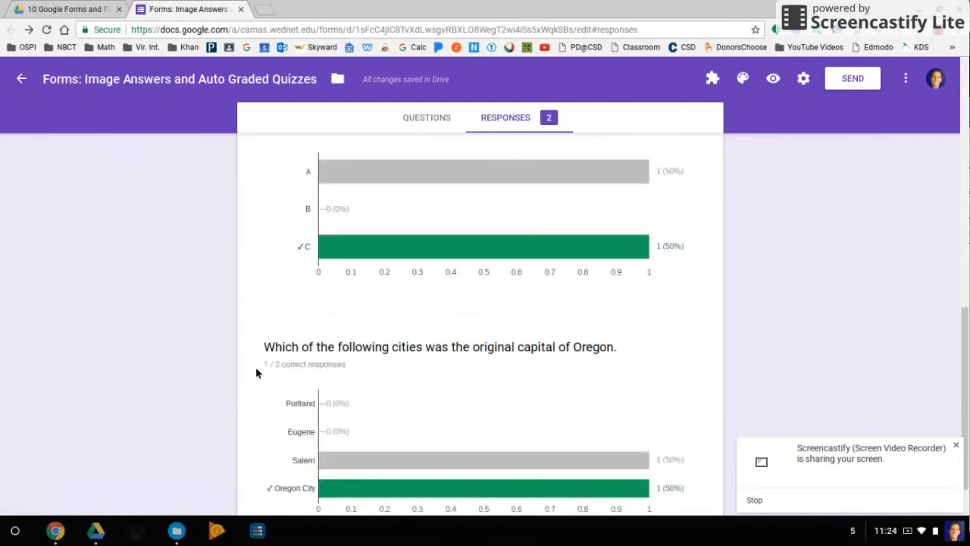
scroll(255, 366, "up", 15)
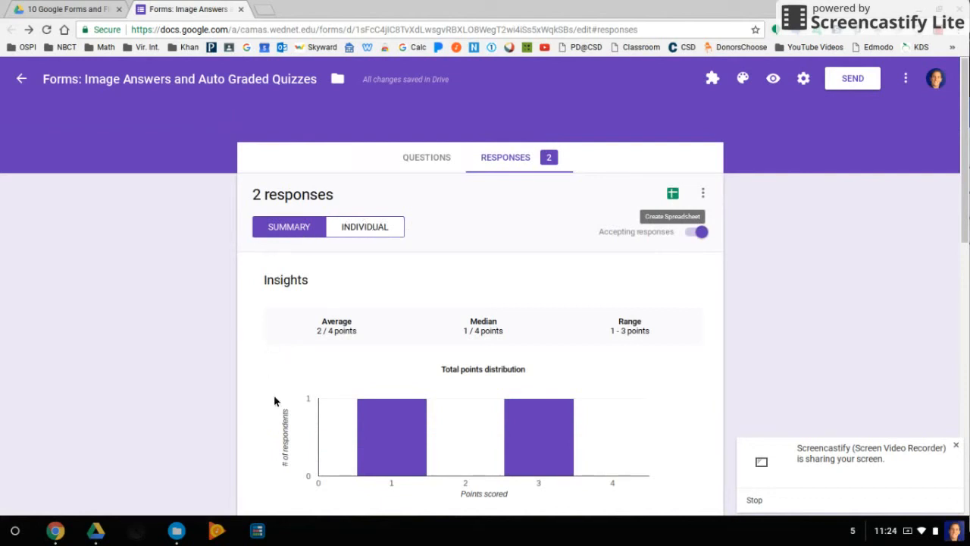
Look through the individual graded responses, from the first respondent's to the second
left_click(364, 236)
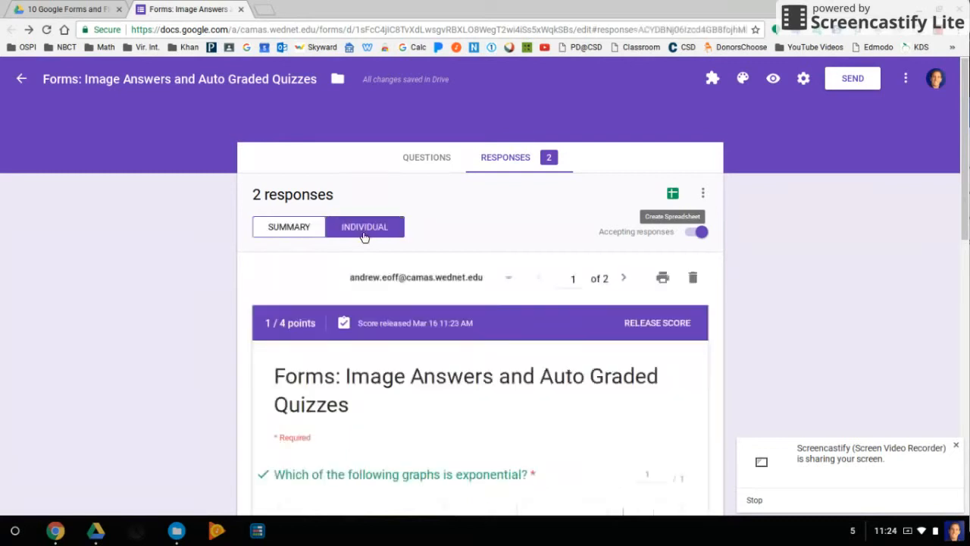
scroll(241, 344, "down", 1)
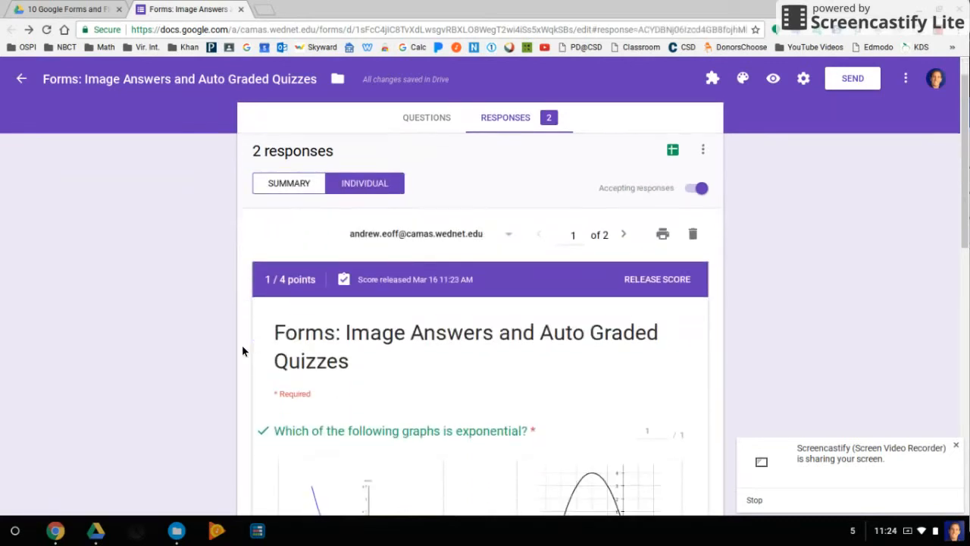
left_click(511, 232)
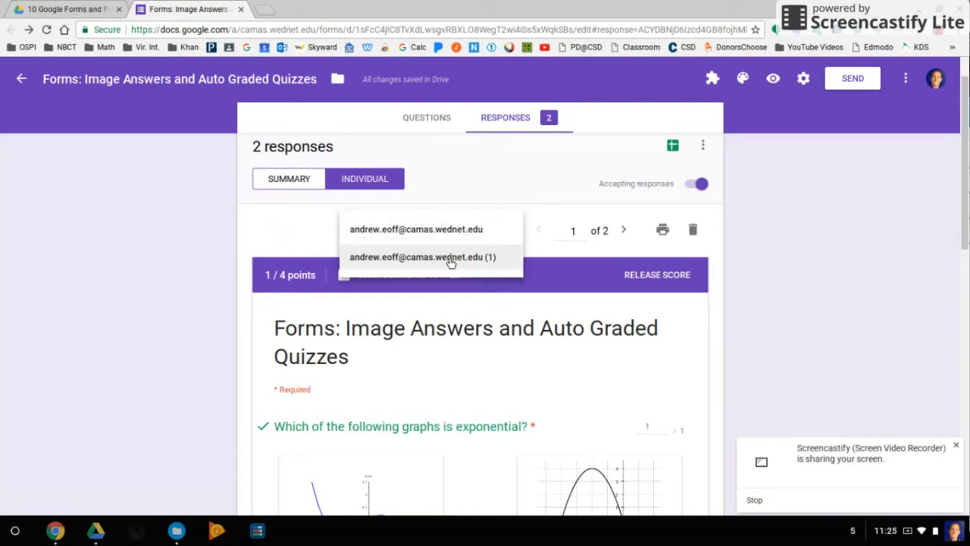
left_click(452, 230)
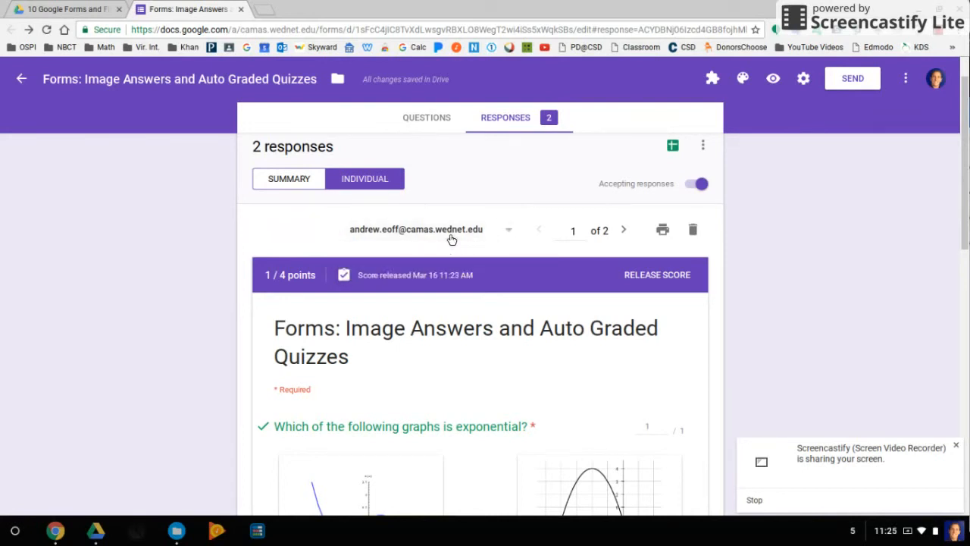
scroll(242, 346, "down", 7)
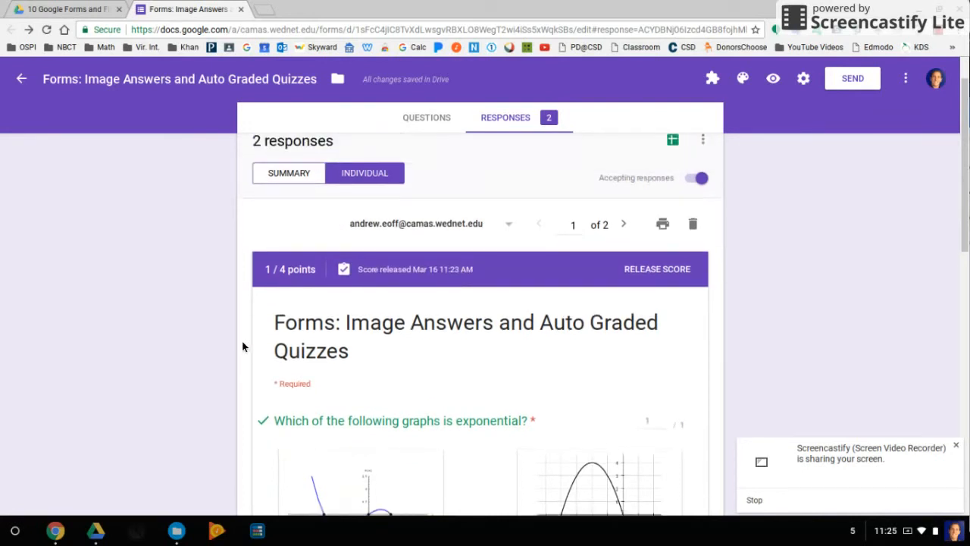
scroll(243, 346, "up", 8)
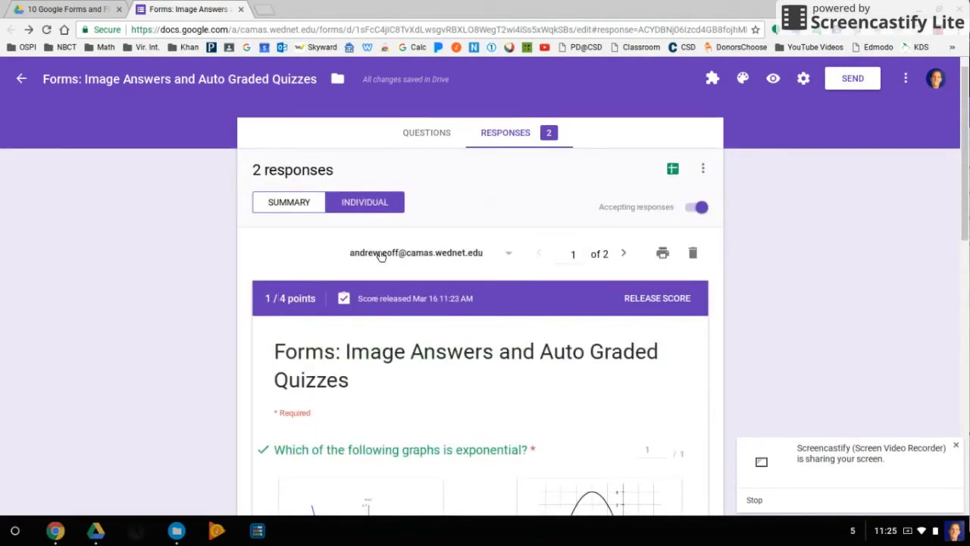
left_click(623, 253)
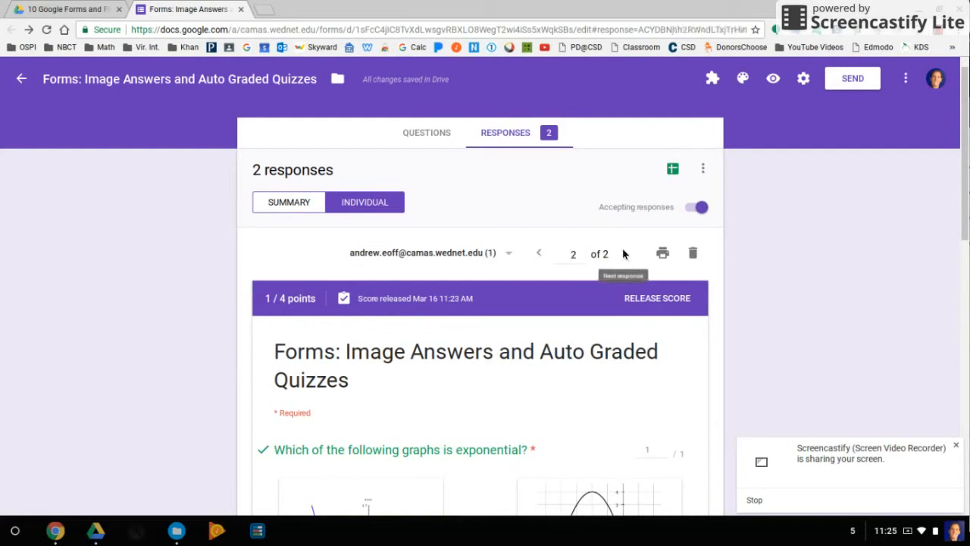
Create a new spreadsheet as the destination for the form responses and inspect the entries in its Score column
left_click(675, 171)
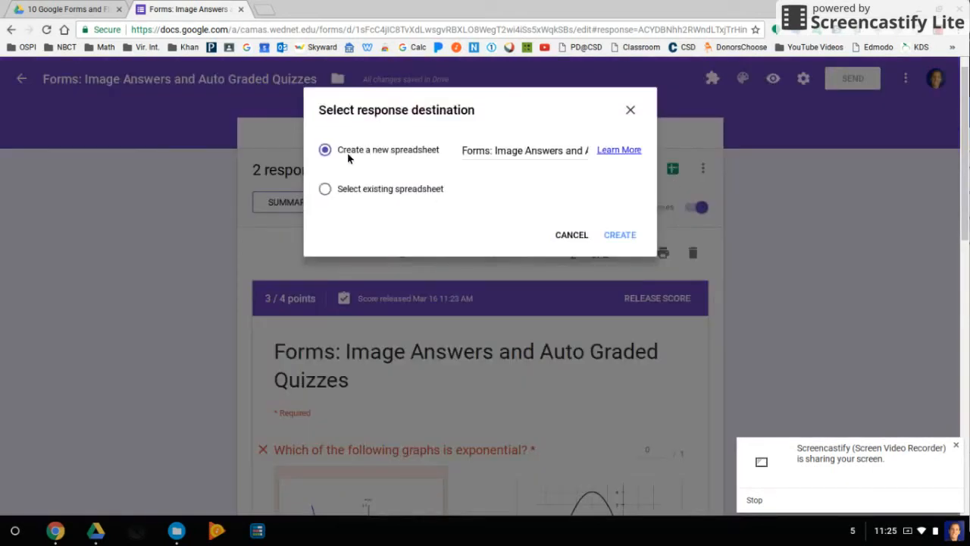
left_click(632, 242)
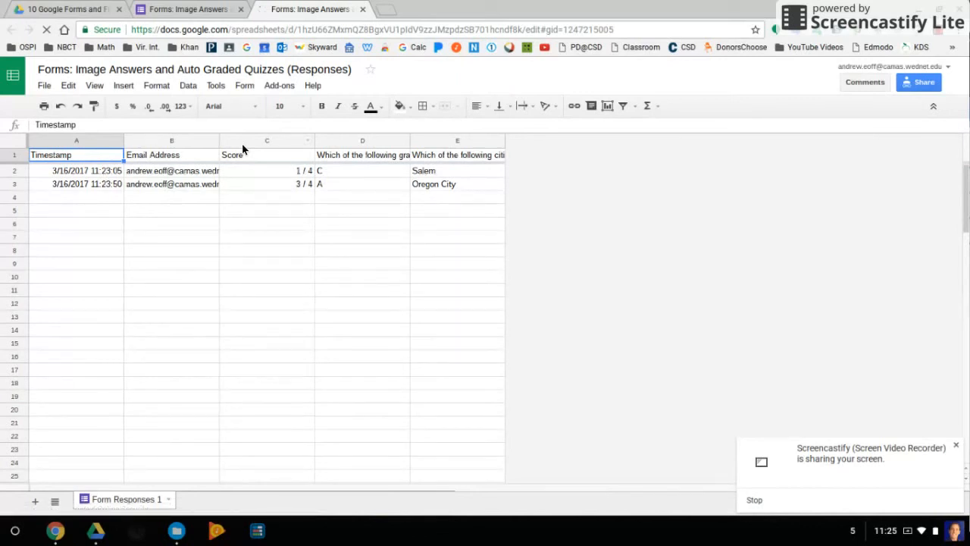
left_click(297, 196)
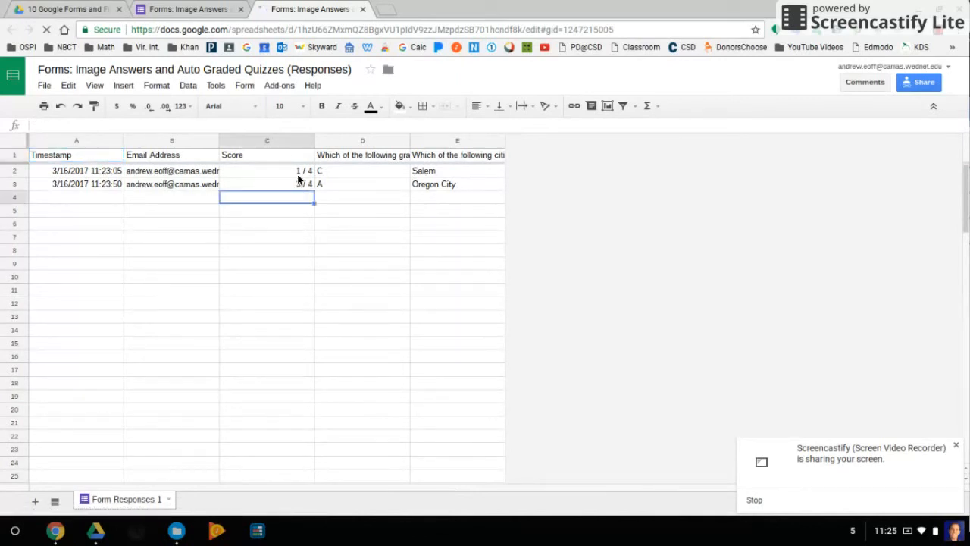
left_click(297, 174)
left_click(297, 185)
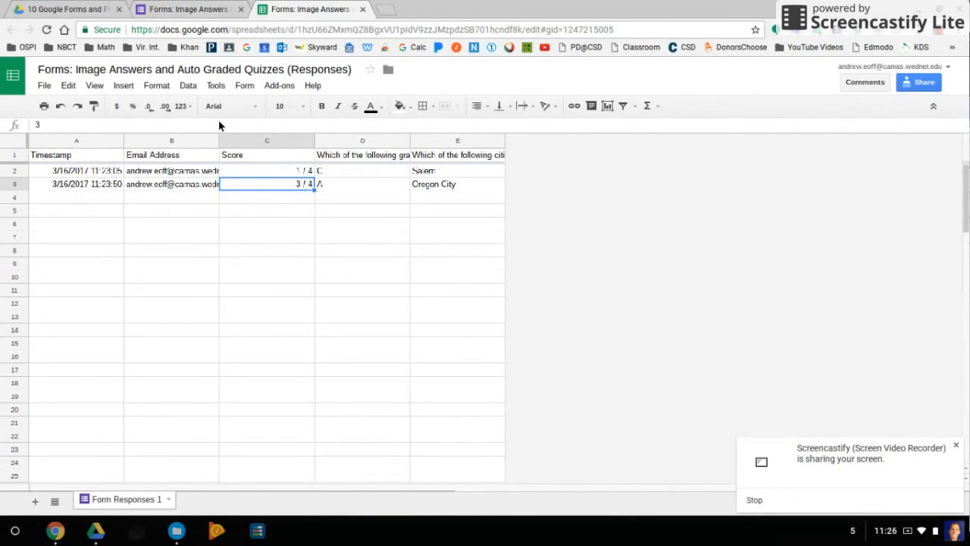
Return to the form, review the second individual response's graded answers, and go back to the form's questions
left_click(201, 11)
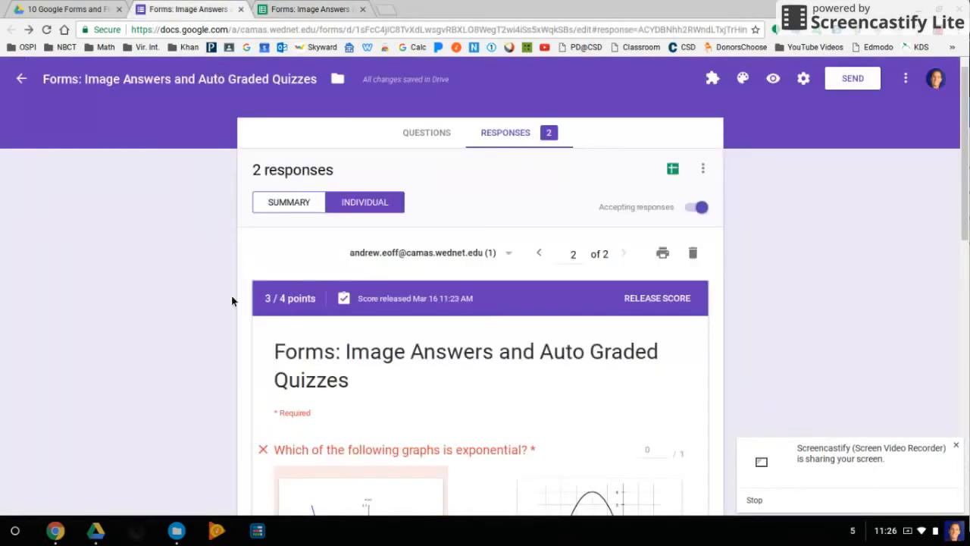
scroll(221, 328, "down", 3)
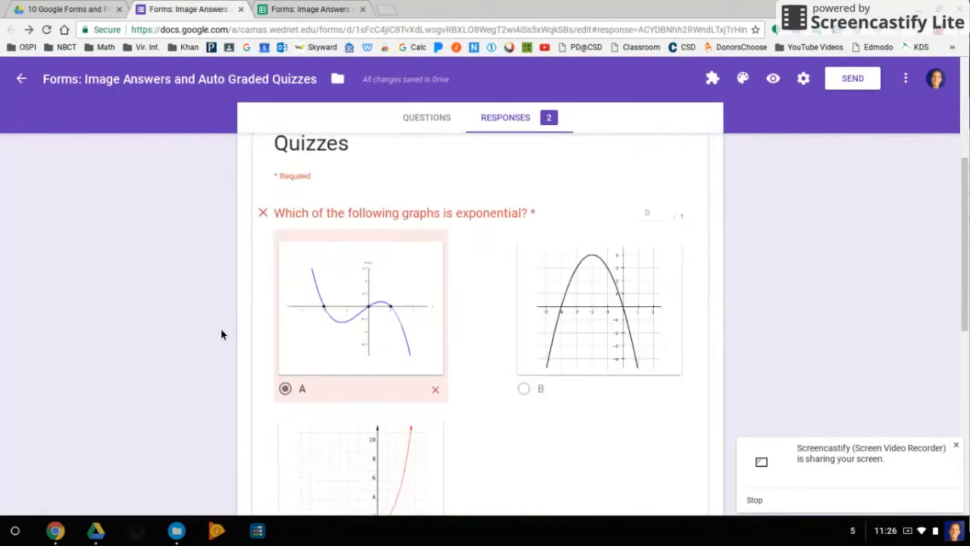
scroll(220, 334, "down", 1)
scroll(220, 334, "down", 1)
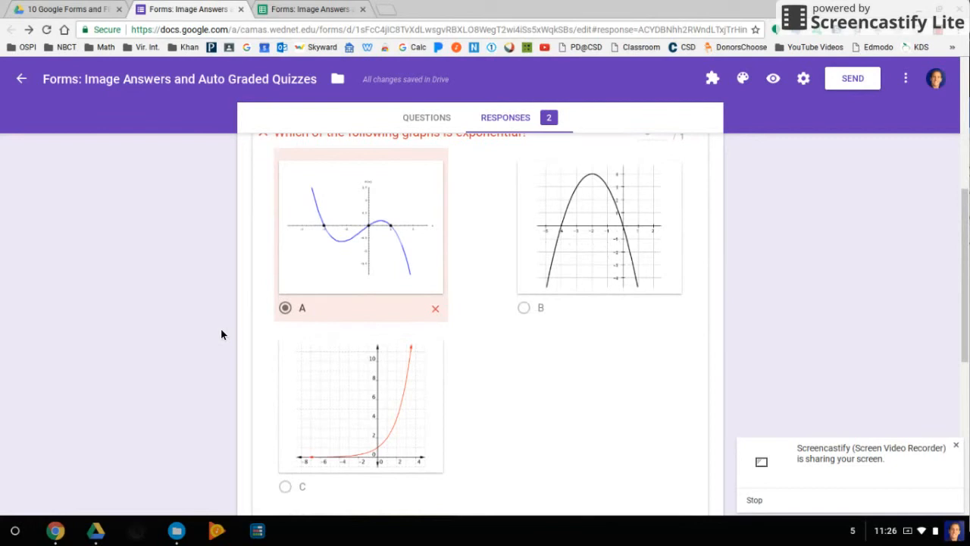
scroll(220, 334, "down", 1)
scroll(221, 334, "up", 5)
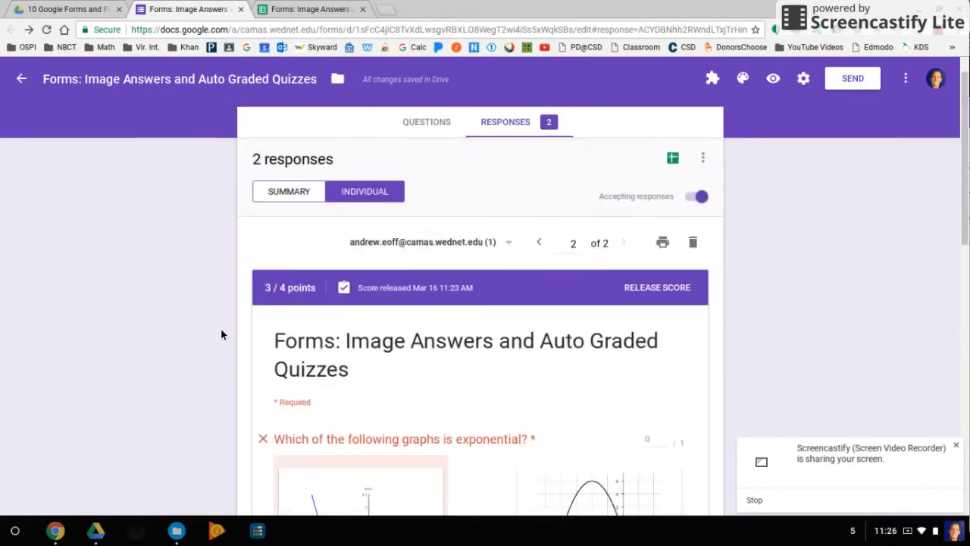
left_click(413, 124)
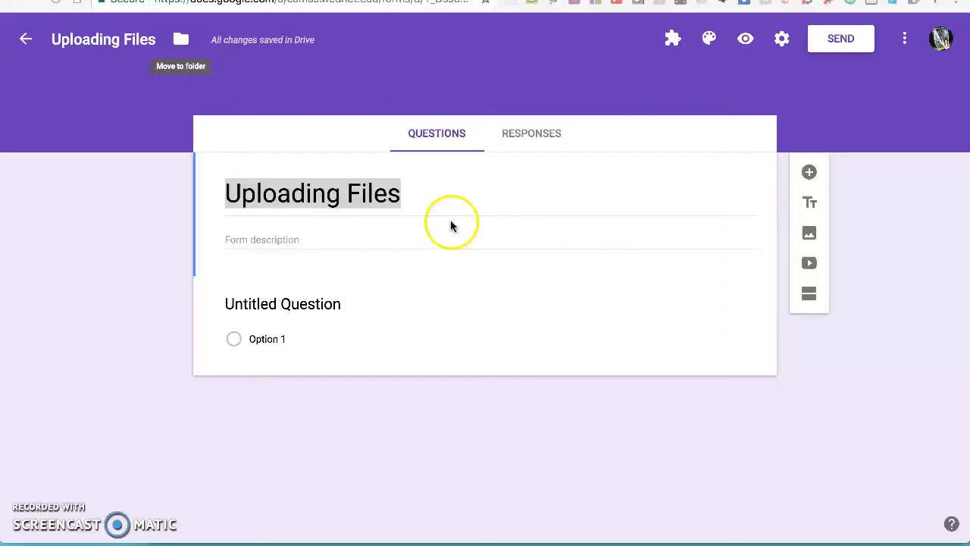
Change the untitled question in the Uploading Files form to a File upload question and allow respondents to upload files to Drive
left_click(450, 223)
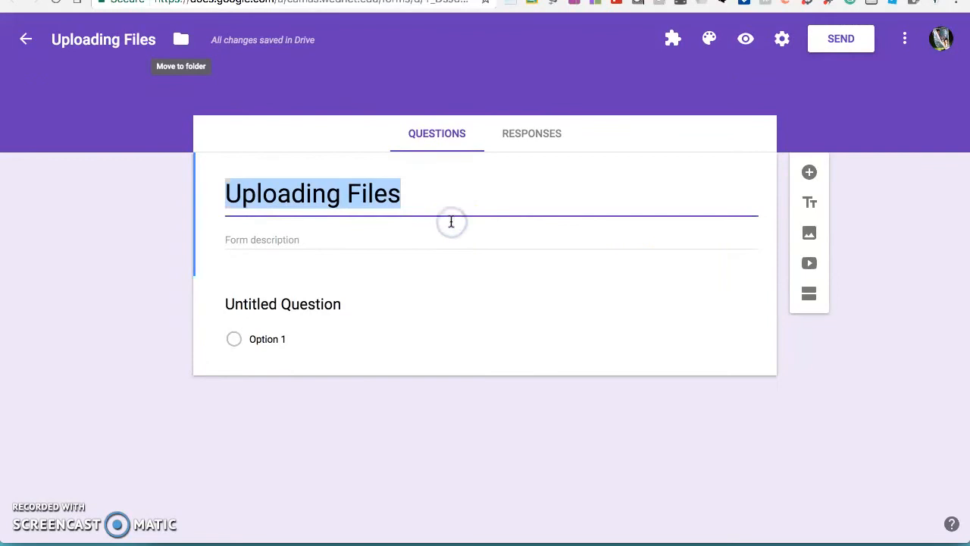
left_click(435, 316)
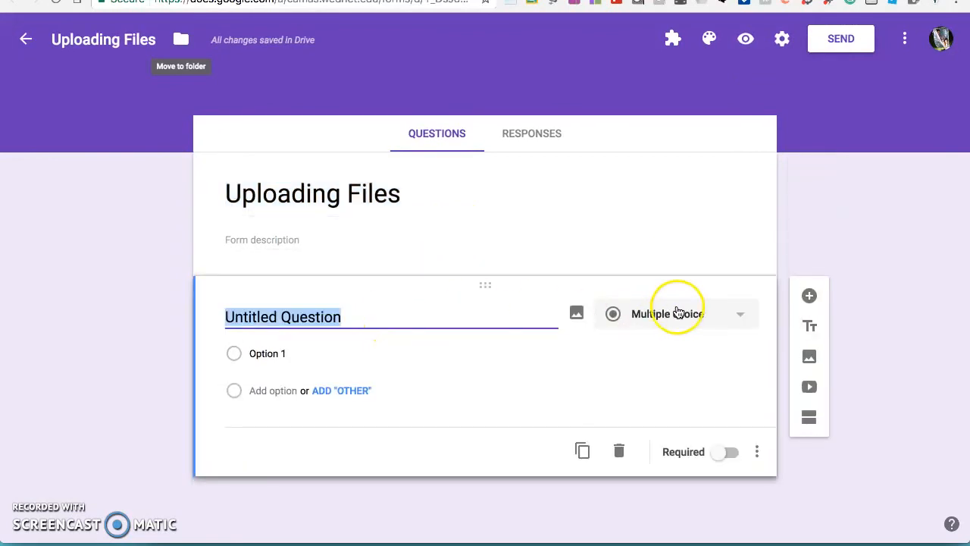
left_click(742, 315)
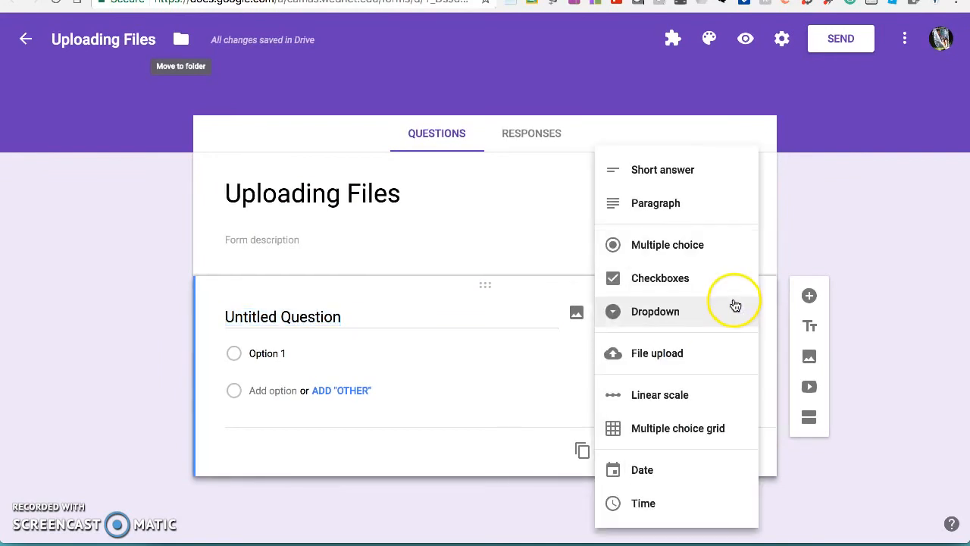
left_click(699, 356)
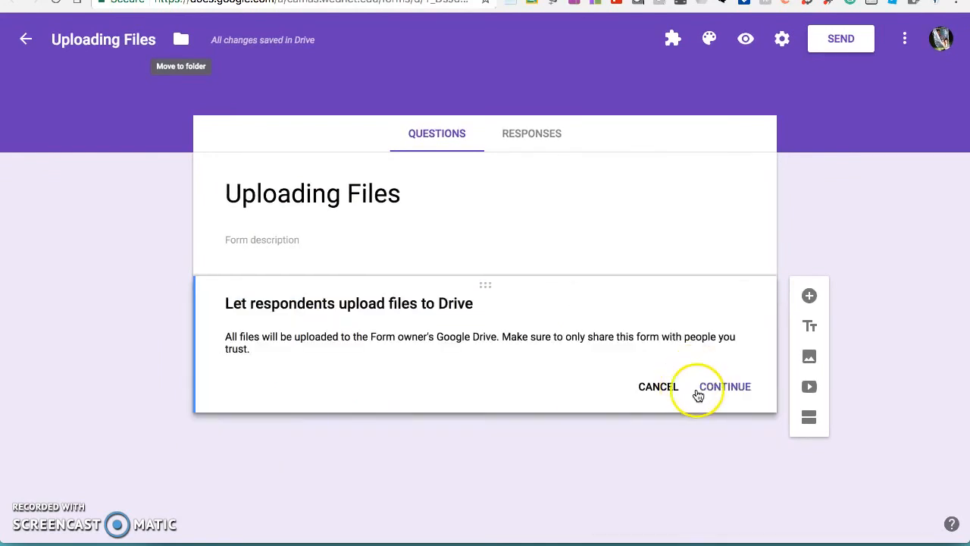
left_click(698, 393)
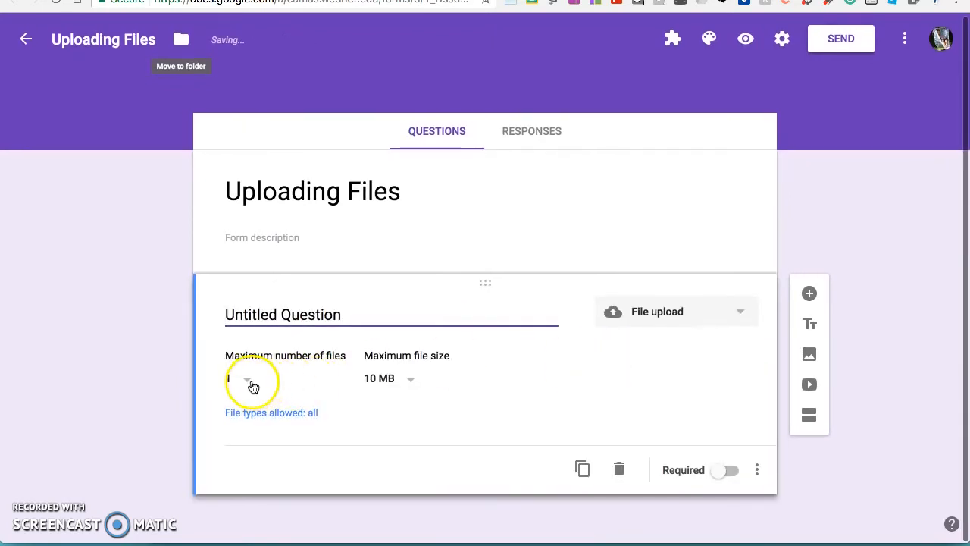
Look through the available limits for the file upload question's maximum number of files and maximum file size
left_click(253, 386)
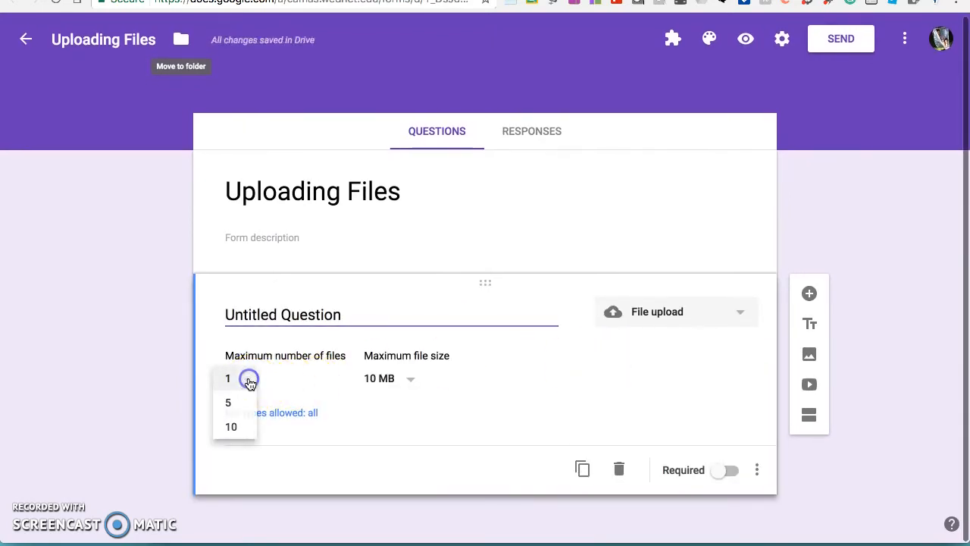
left_click(396, 379)
left_click(417, 378)
left_click(416, 378)
Restrict the file types allowed for the upload question to Image only
left_click(297, 413)
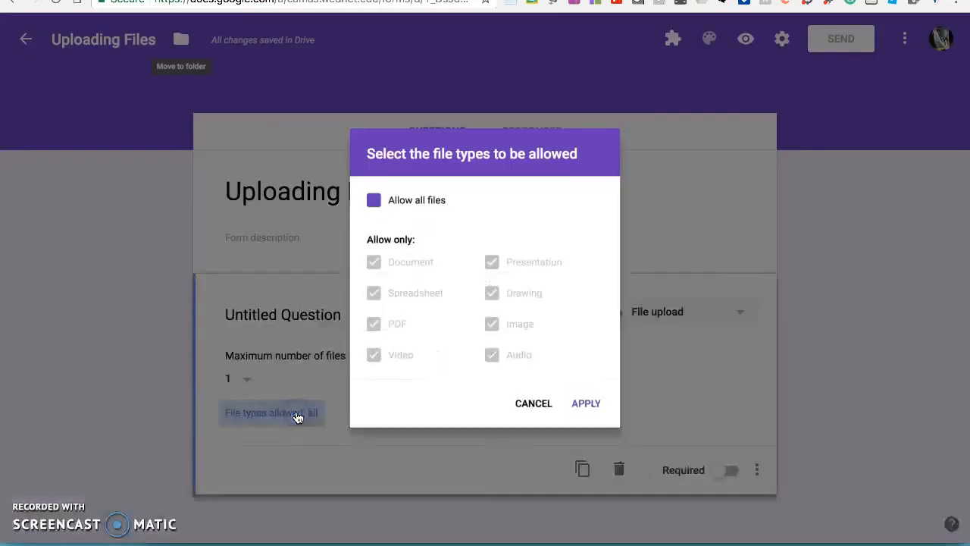
left_click(367, 196)
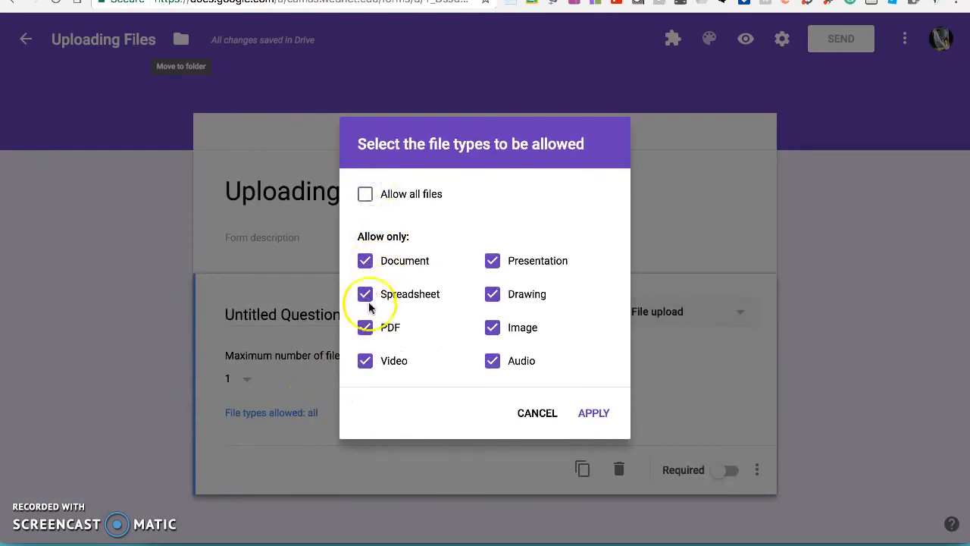
left_click(492, 359)
left_click(491, 294)
left_click(487, 261)
left_click(365, 261)
left_click(365, 294)
left_click(365, 327)
left_click(365, 361)
left_click(594, 413)
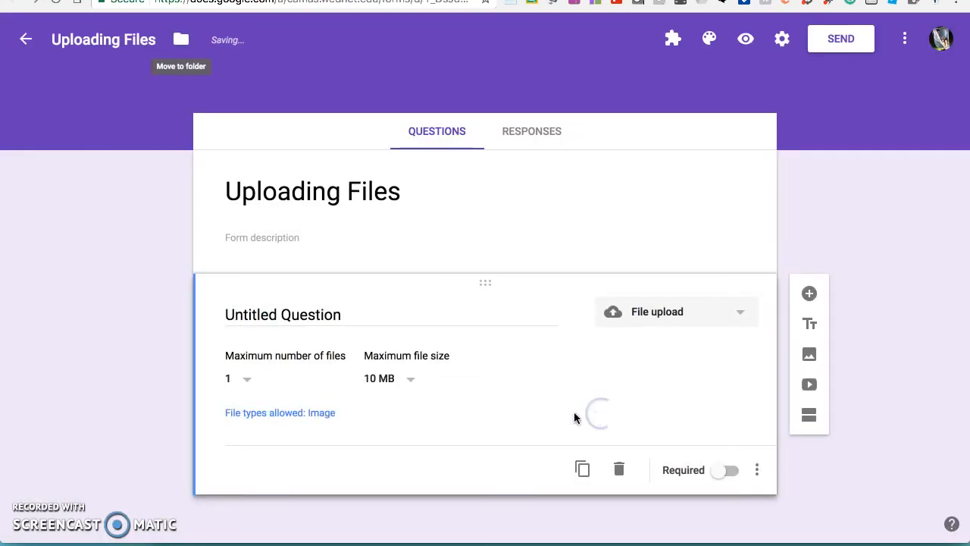
left_click(244, 385)
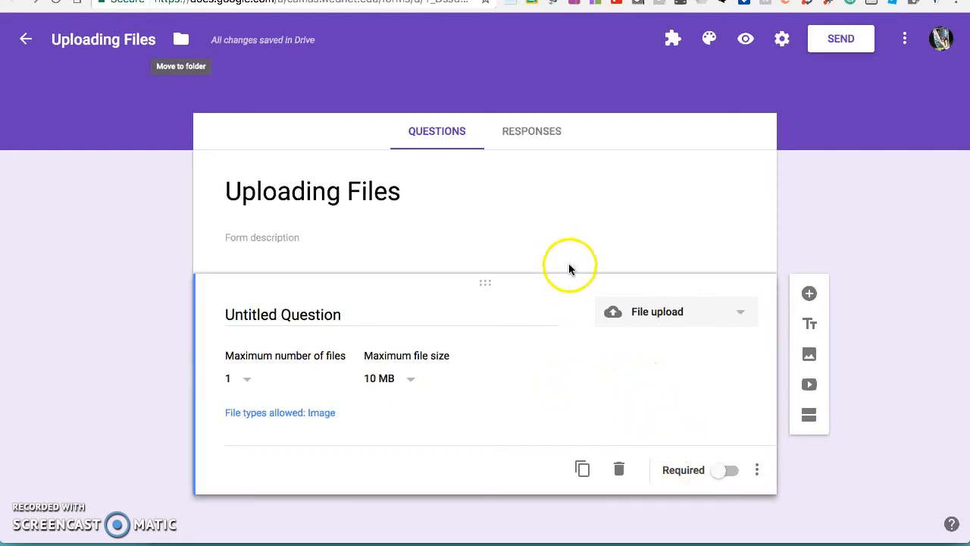
Preview the form and choose the AddySchool file from the computer's Desktop as the upload for the untitled question
left_click(746, 38)
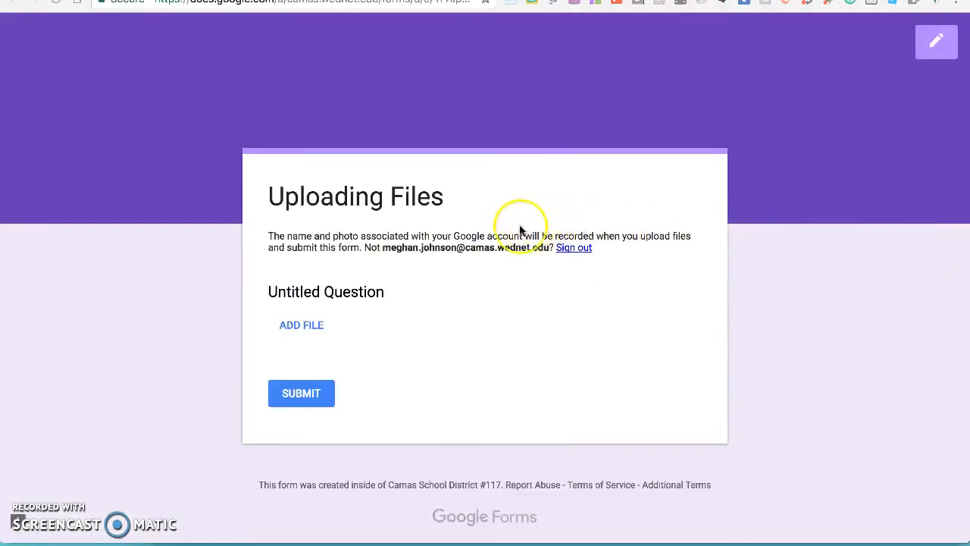
left_click(305, 324)
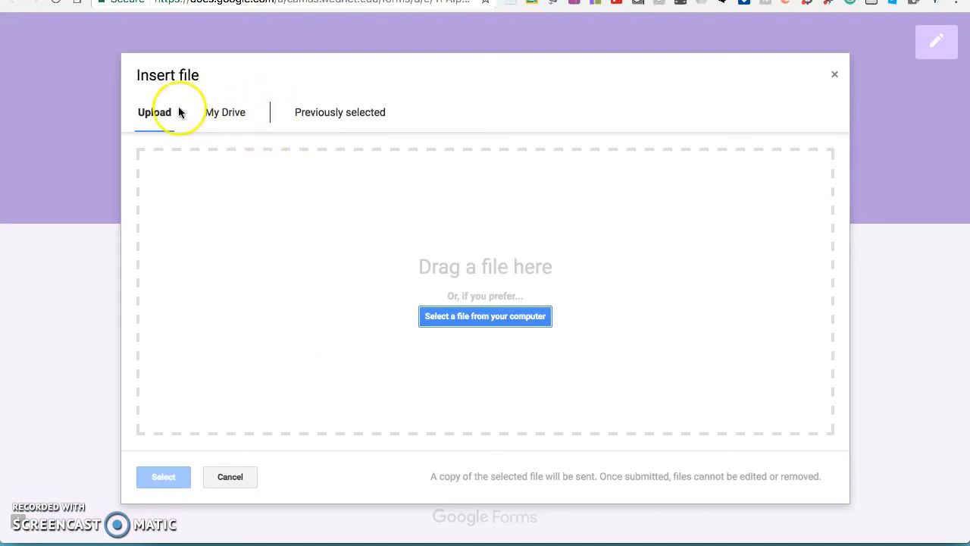
left_click(522, 318)
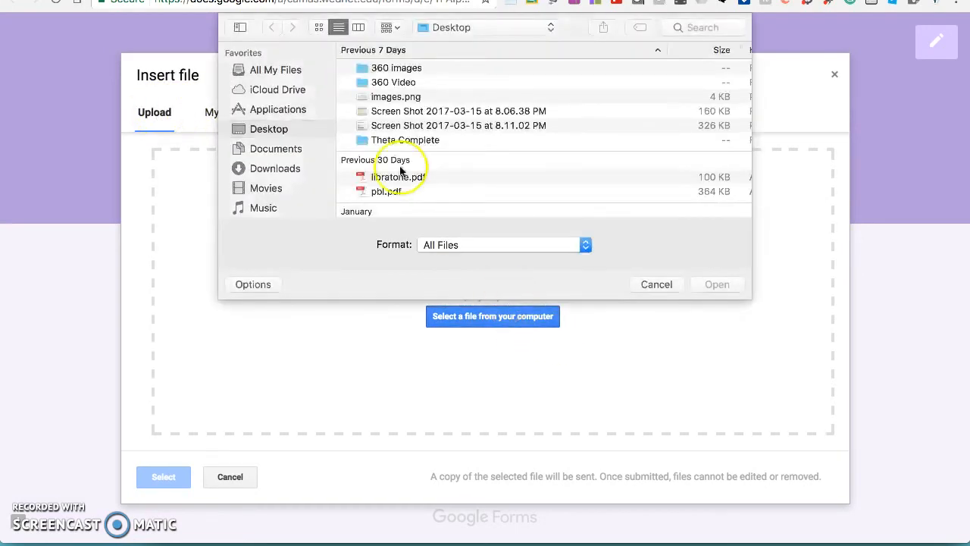
scroll(439, 162, "down", 5)
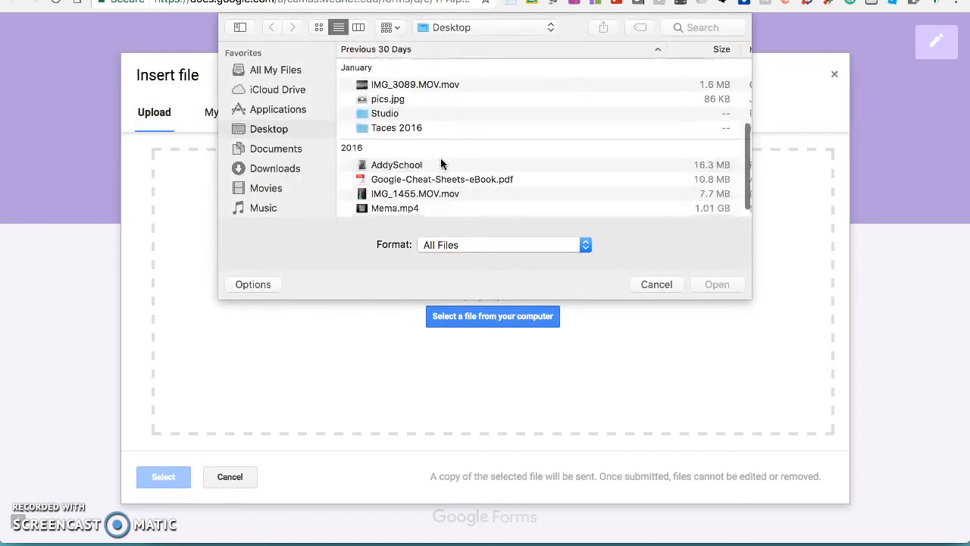
left_click(396, 160)
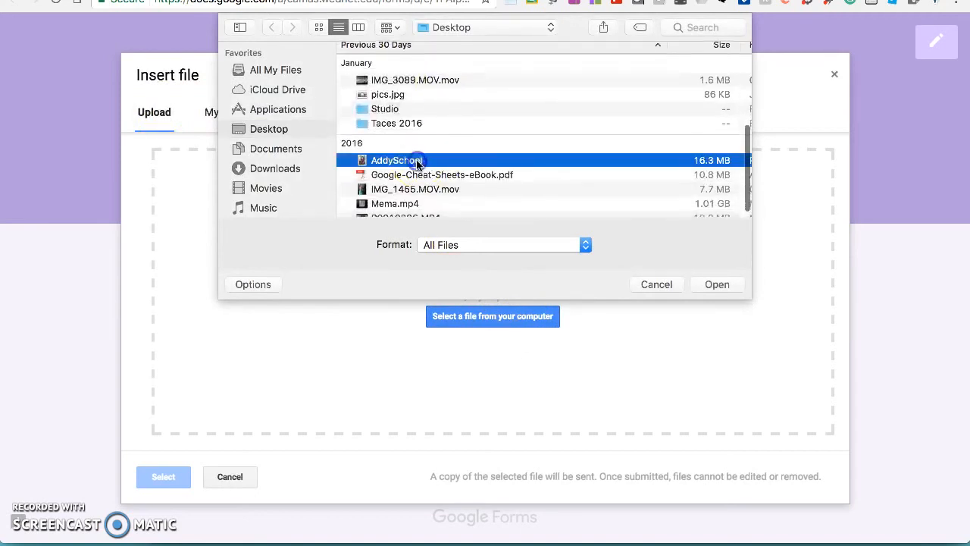
left_click(733, 290)
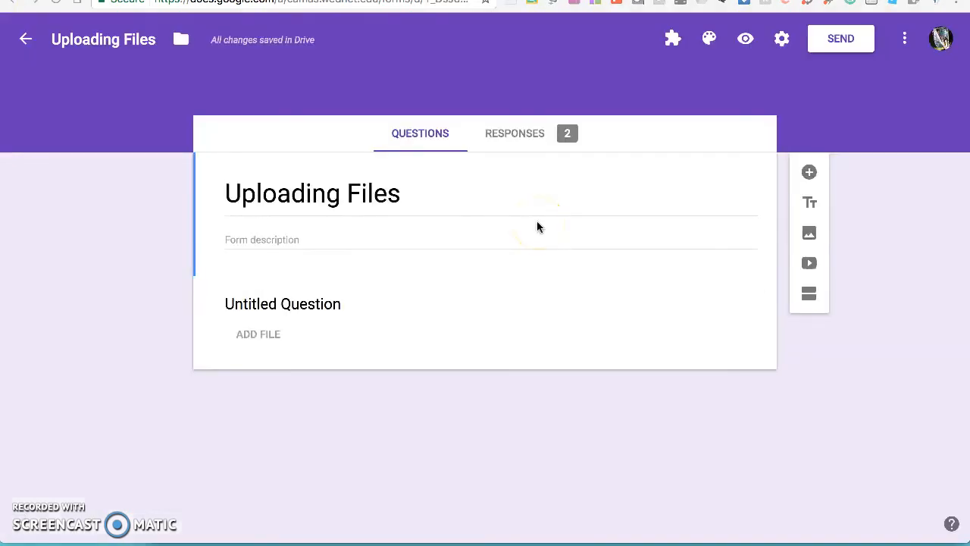
Review the uploaded files in the response summary and view their Drive folder as a grid of thumbnails
left_click(514, 135)
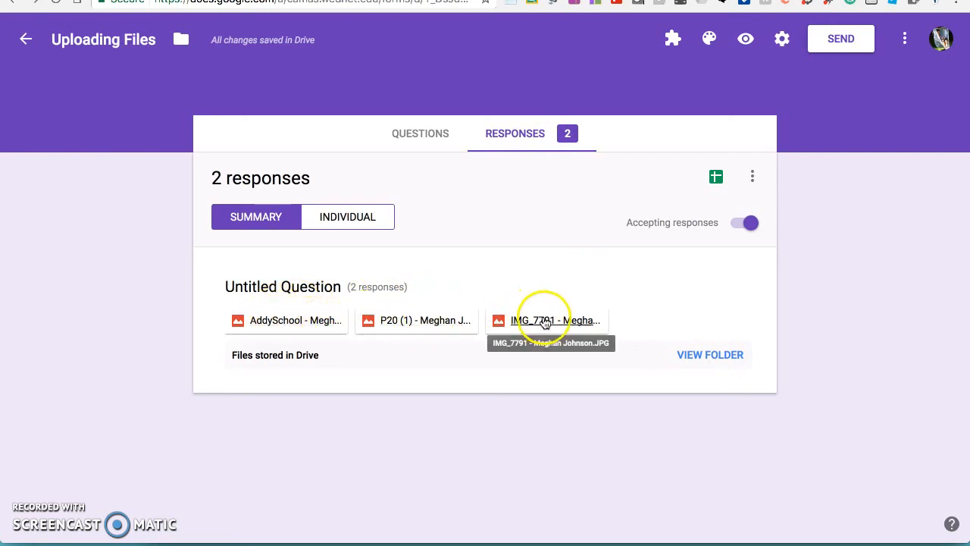
left_click(705, 357)
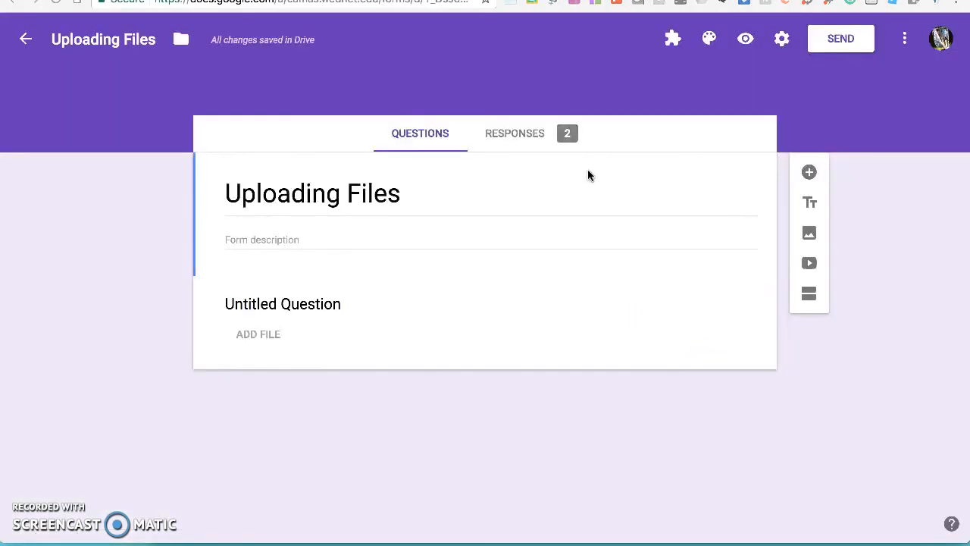
left_click(528, 134)
left_click(526, 135)
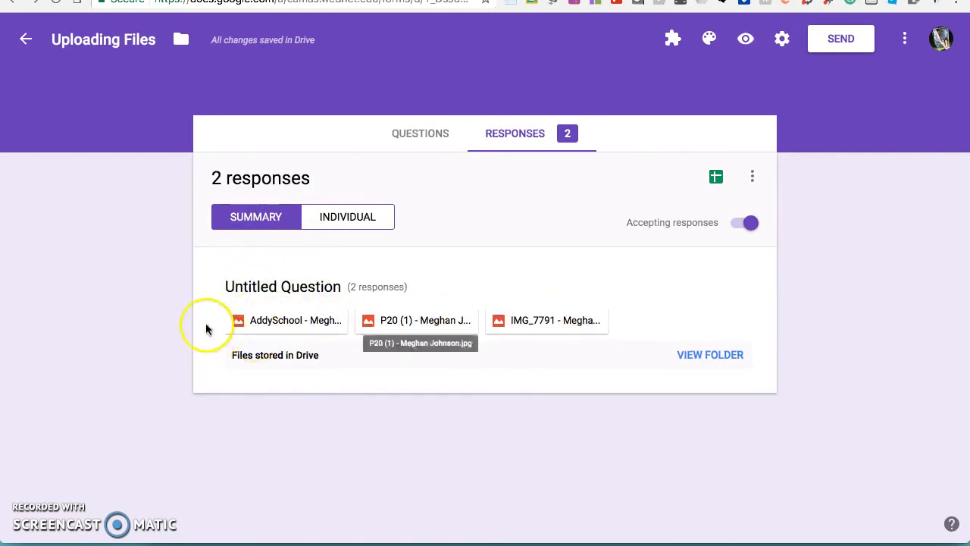
left_click(710, 356)
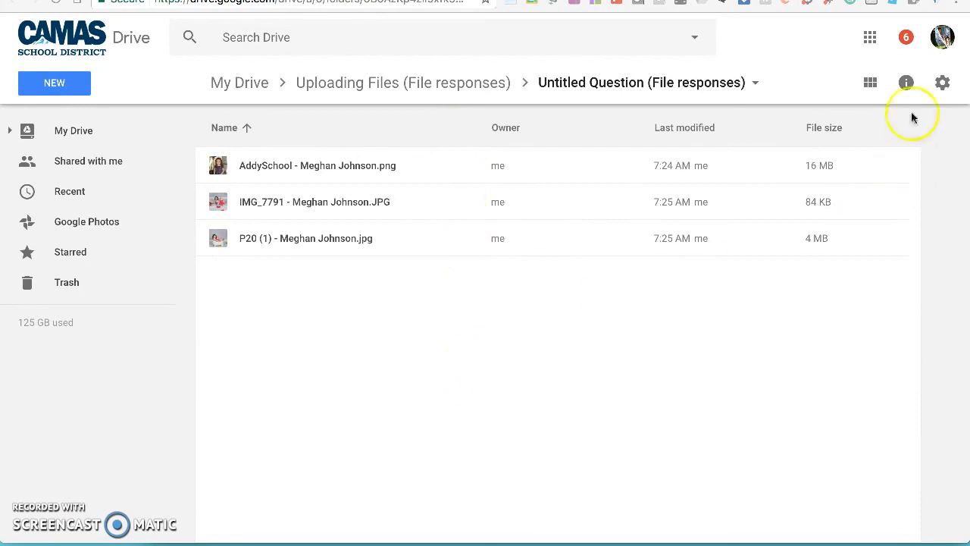
left_click(869, 83)
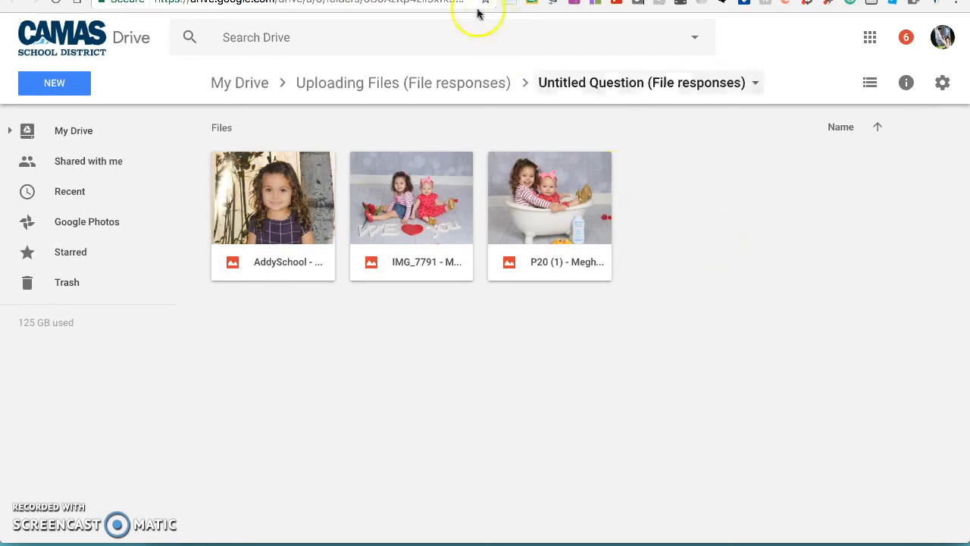
Return to the form's responses and examine the first individual response with its uploaded file
key("ctrl+shift+Tab")
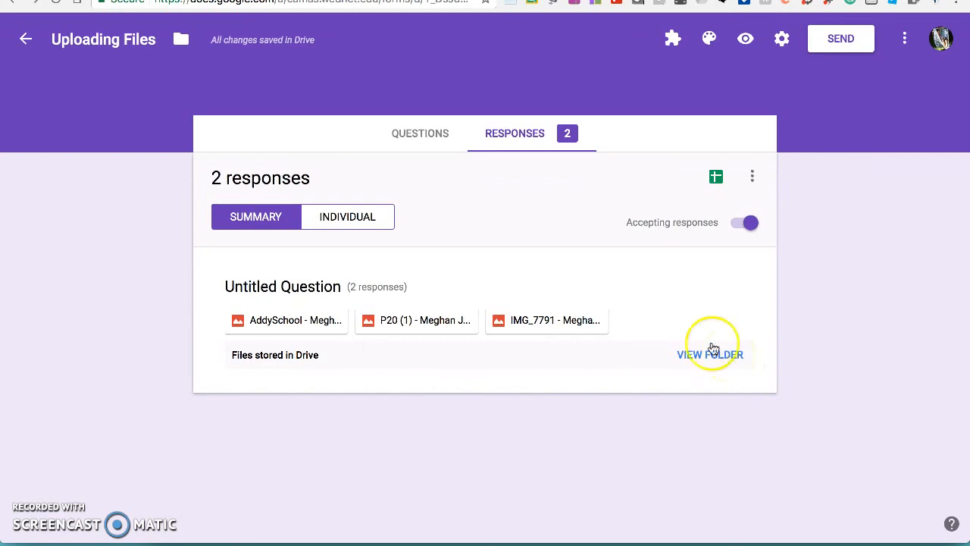
left_click(368, 225)
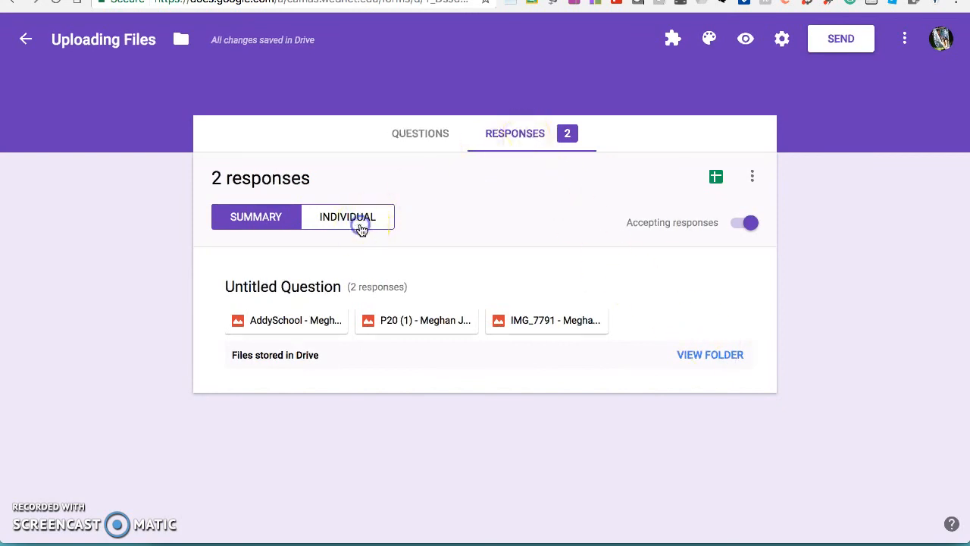
scroll(408, 391, "down", 1)
scroll(407, 391, "down", 1)
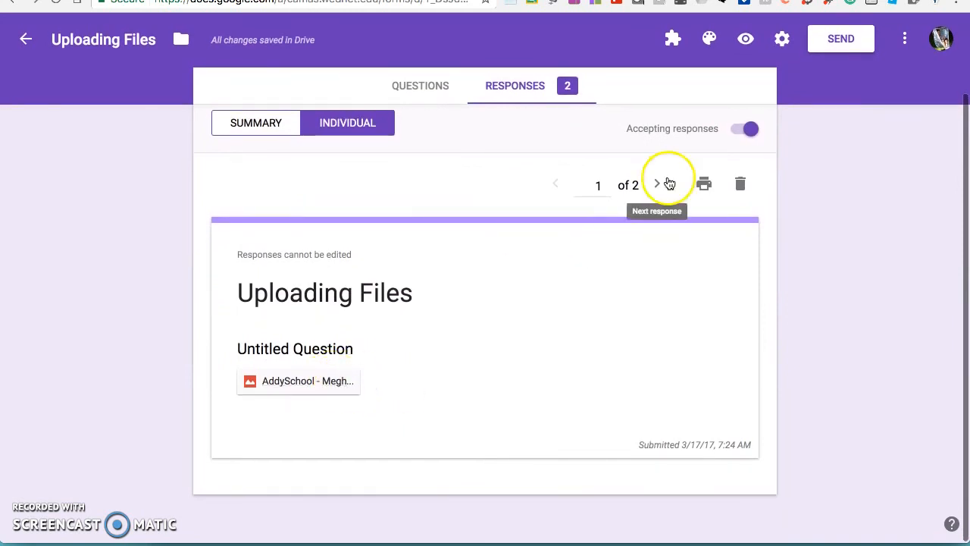
scroll(704, 132, "up", 2)
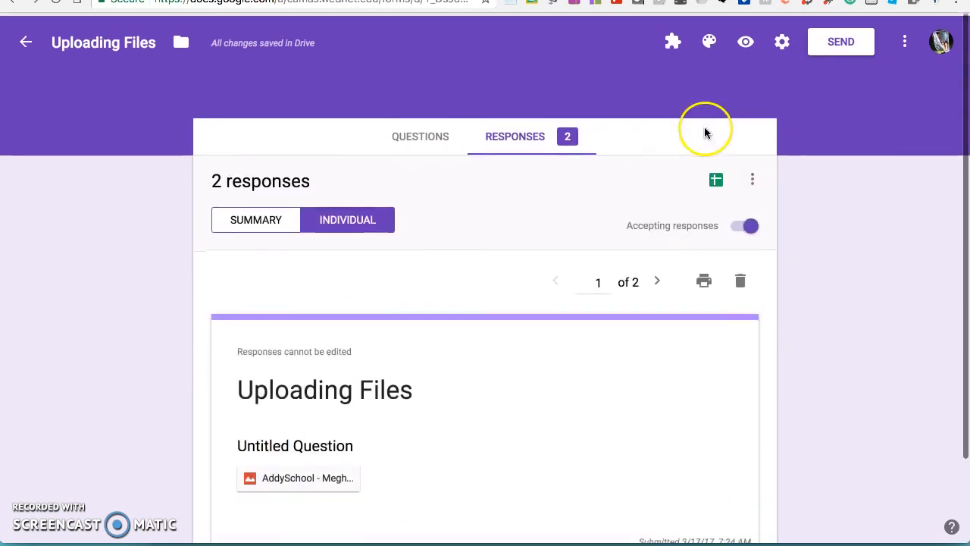
Open the form responses in a spreadsheet and inspect the Drive file links in the Untitled Question column
left_click(716, 176)
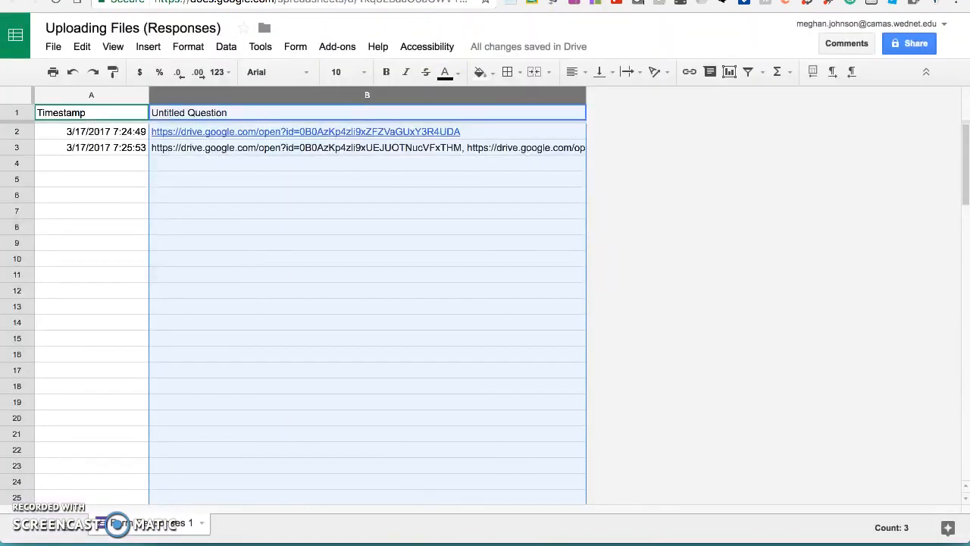
left_click(473, 209)
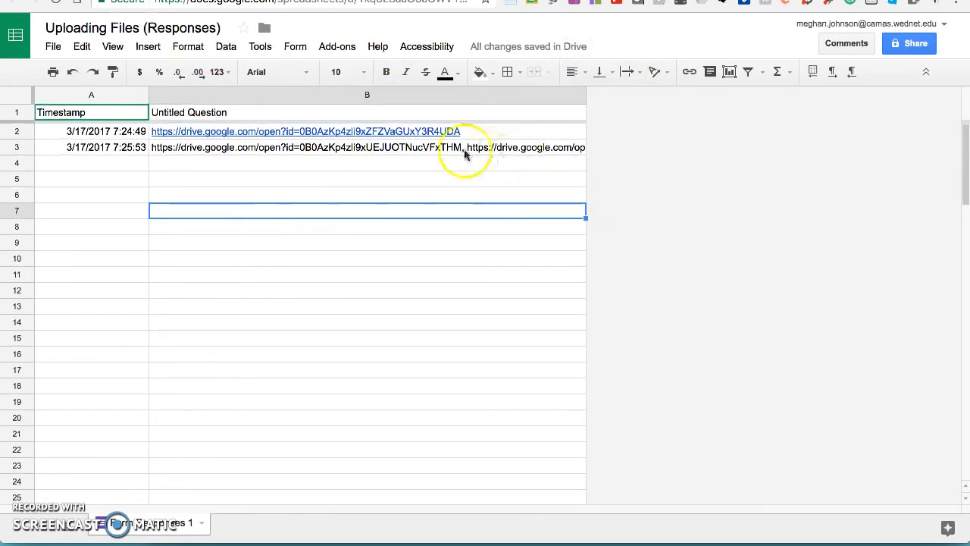
mouse_move(417, 135)
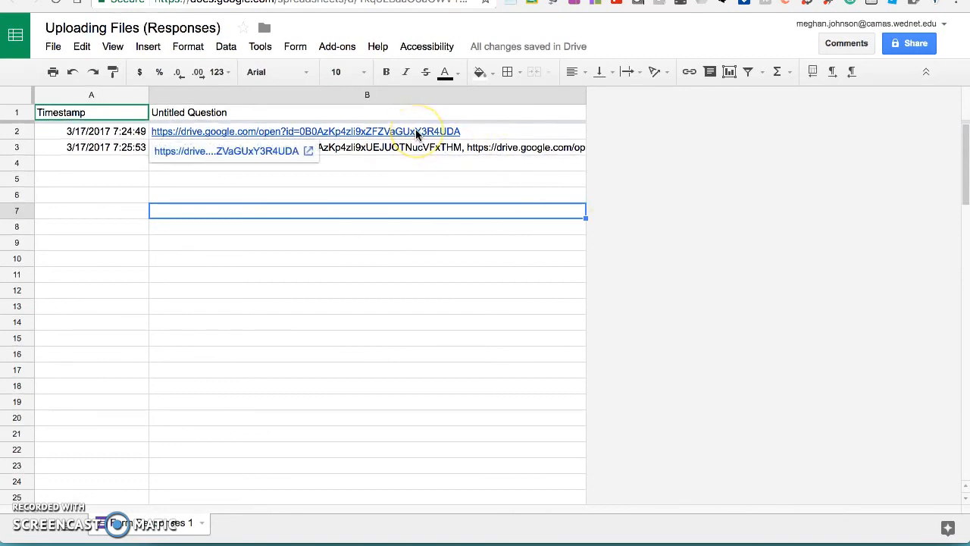
left_click(411, 193)
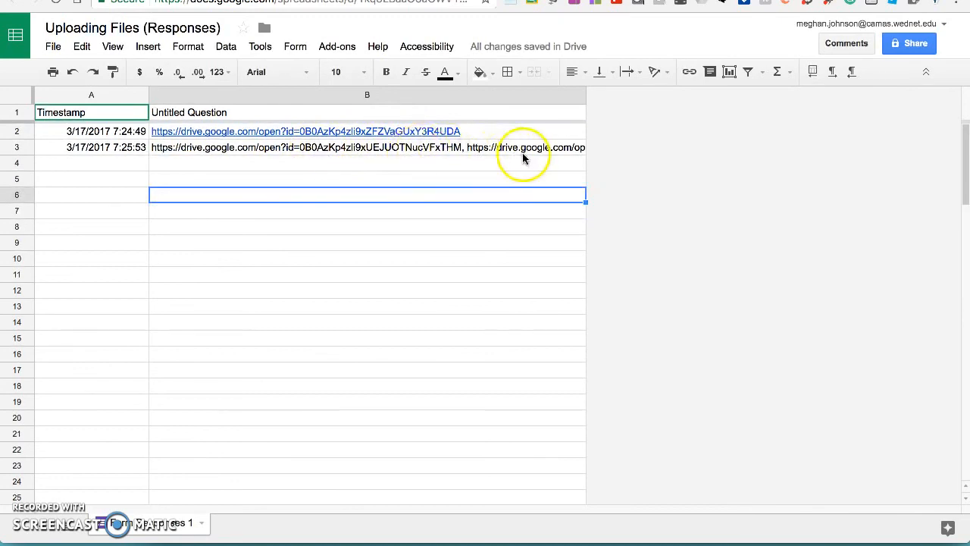
mouse_move(412, 133)
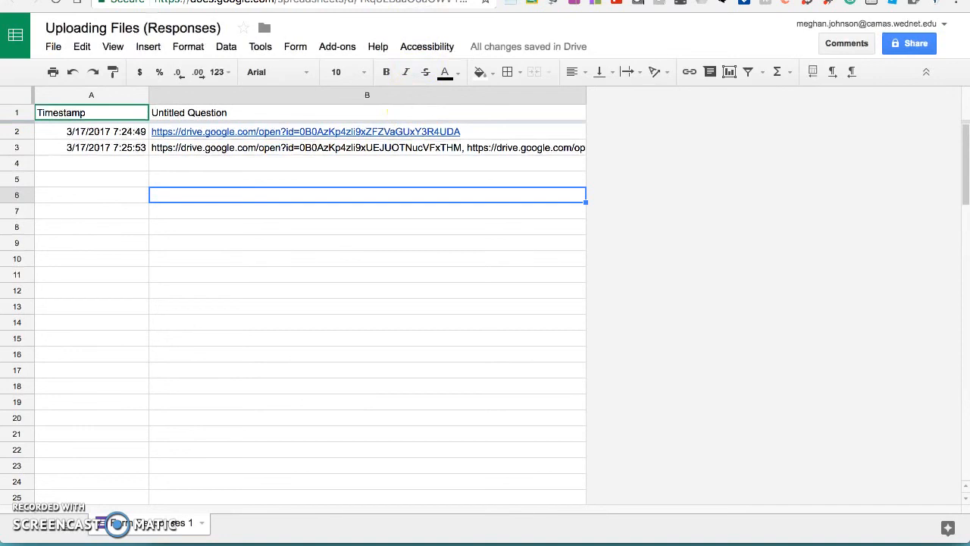
Go back to the Uploading Files form's questions and open the untitled file upload question for editing
key("ctrl+shift+Tab")
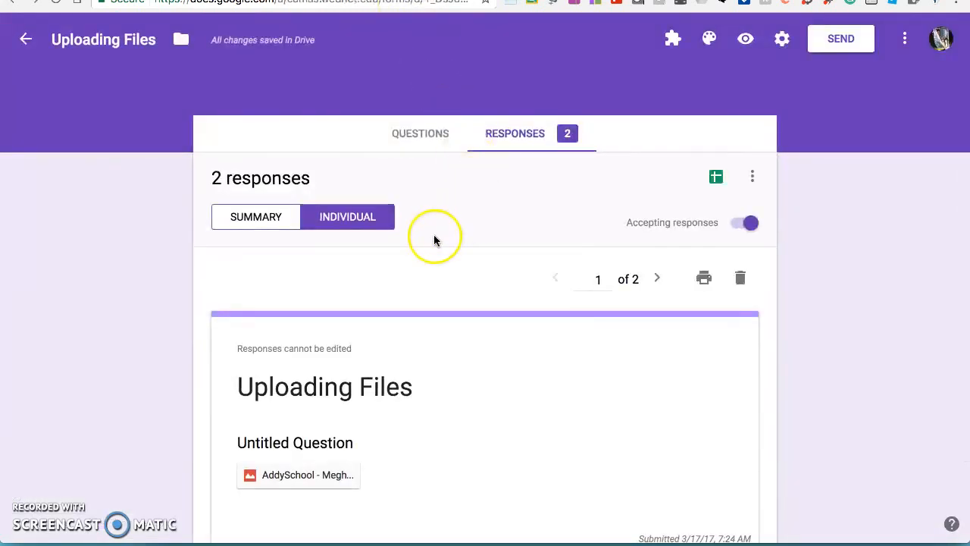
scroll(433, 234, "down", 1)
left_click(433, 94)
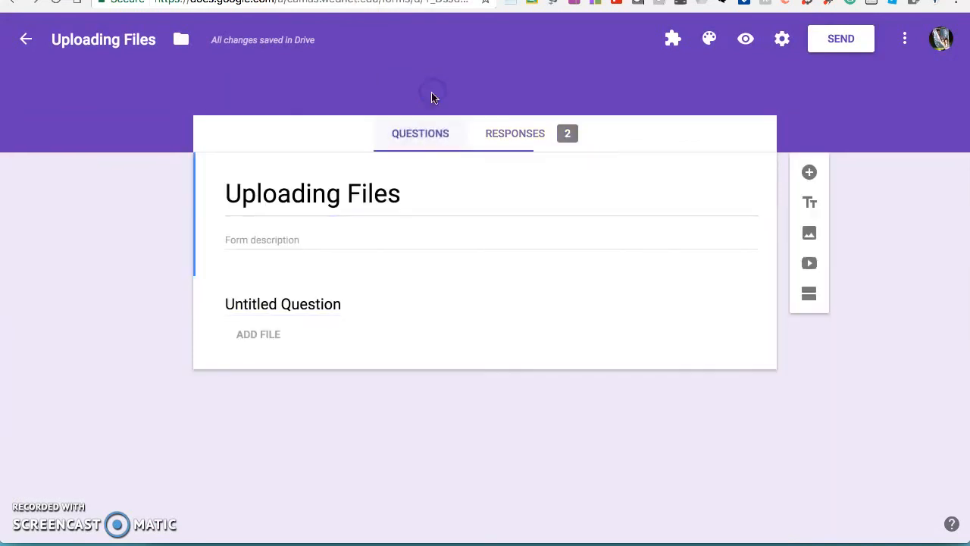
left_click(295, 305)
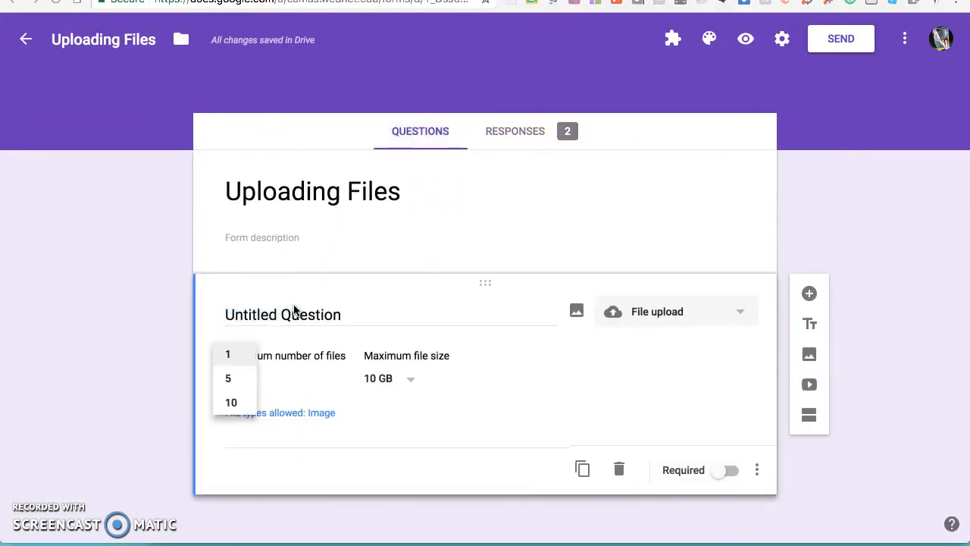